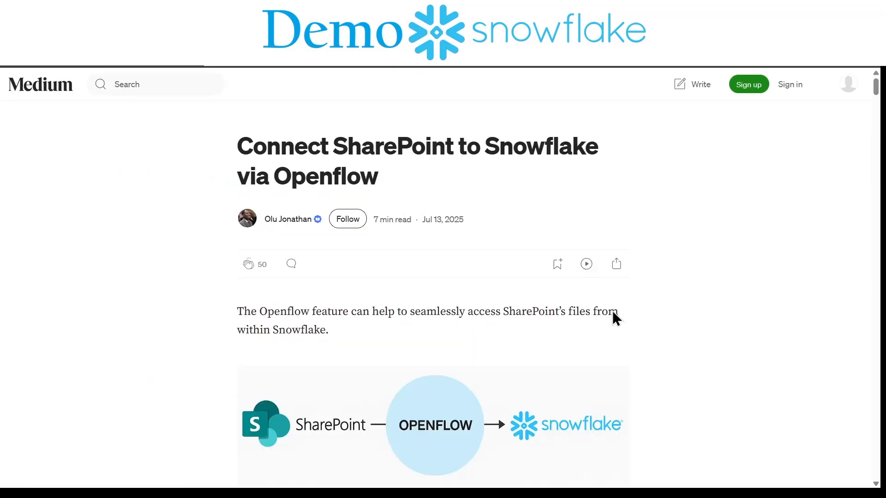
Step: Read the introduction of the article on connecting SharePoint to Snowflake via Openflow, including its use cases
scroll(629, 379, "down", 2)
scroll(630, 379, "down", 7)
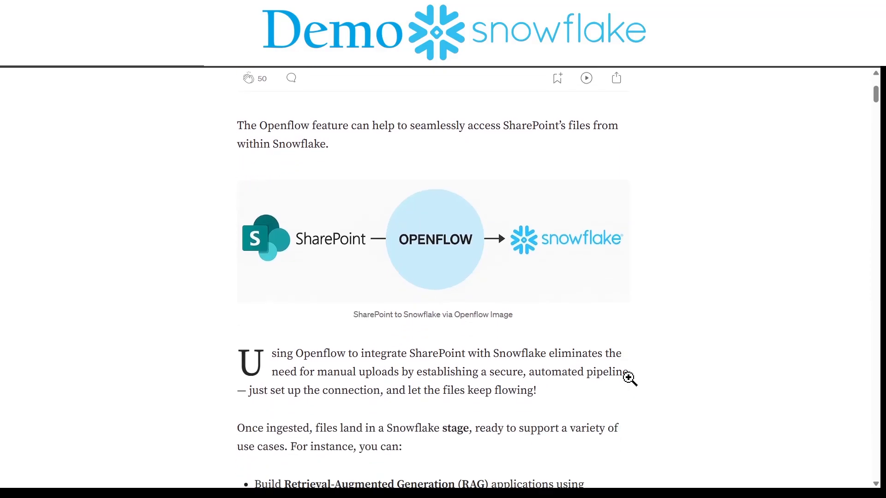
scroll(630, 380, "down", 4)
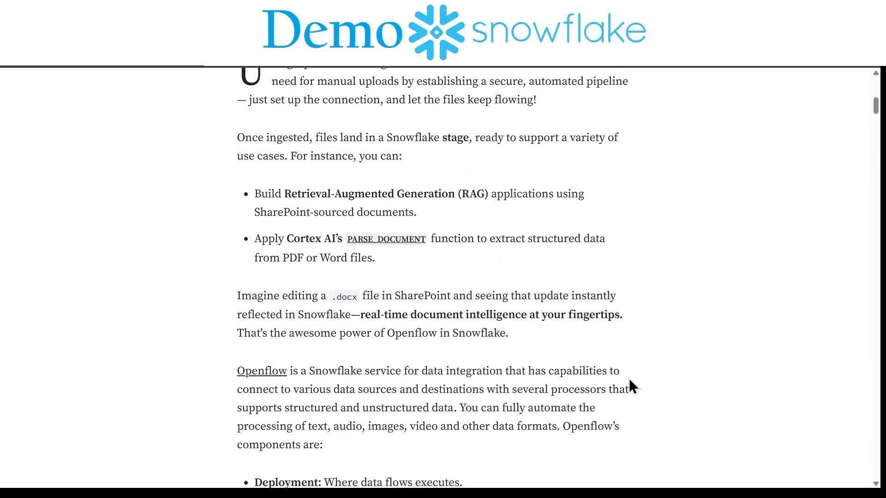
scroll(630, 378, "down", 1)
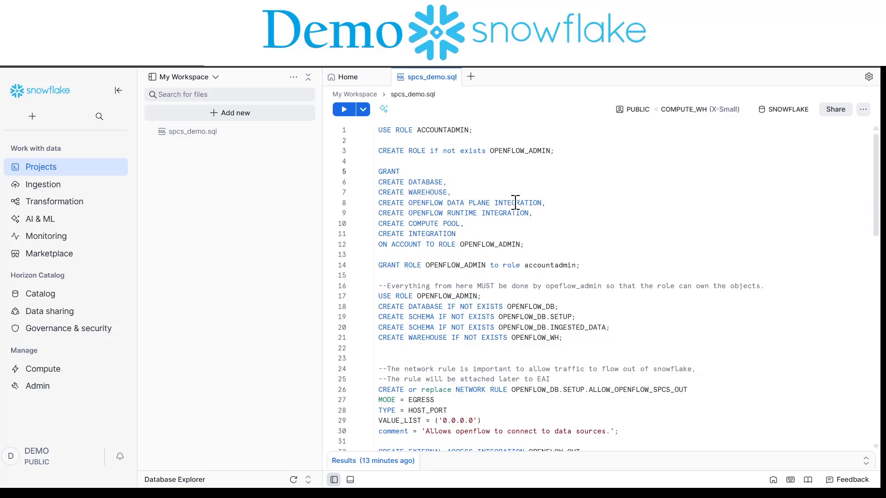
Step: Review and run the whole spcs_demo.sql script to set up the OPENFLOW_ADMIN role, OPENFLOW_DB, OPENFLOW_WH, egress network rule and OPENFLOW_OUT integration
scroll(453, 316, "down", 1)
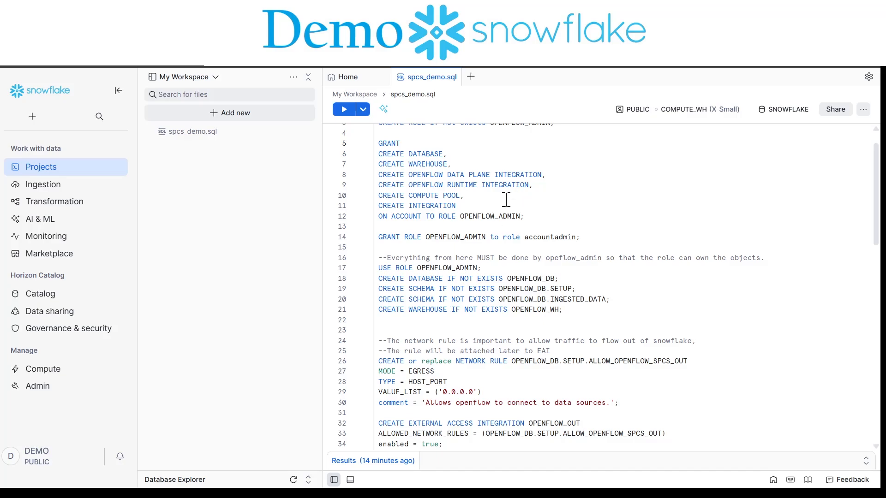
scroll(540, 307, "down", 1)
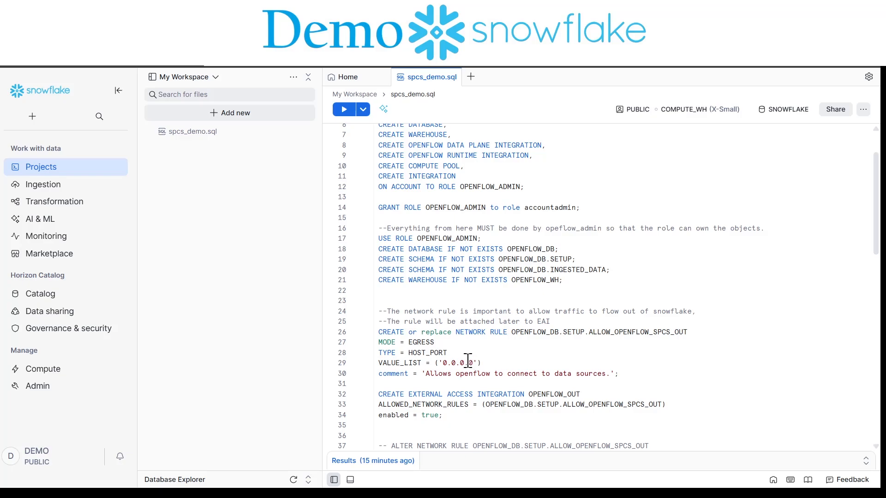
scroll(456, 364, "down", 1)
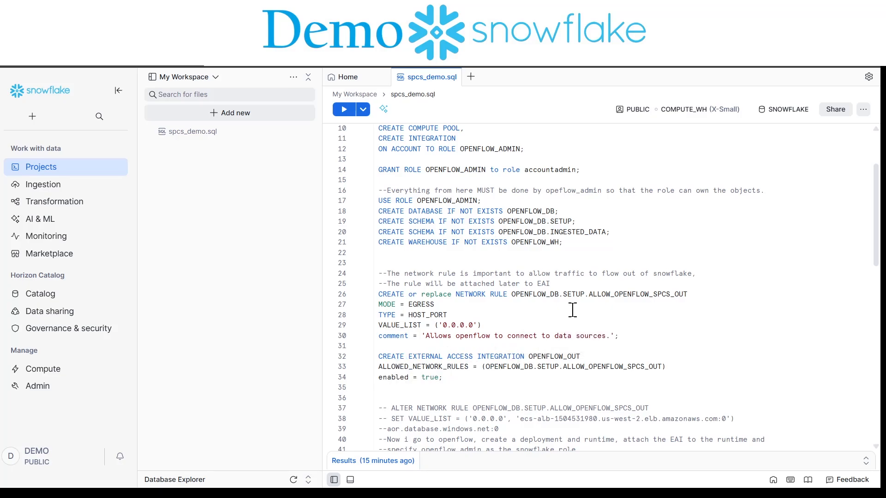
left_click(343, 109)
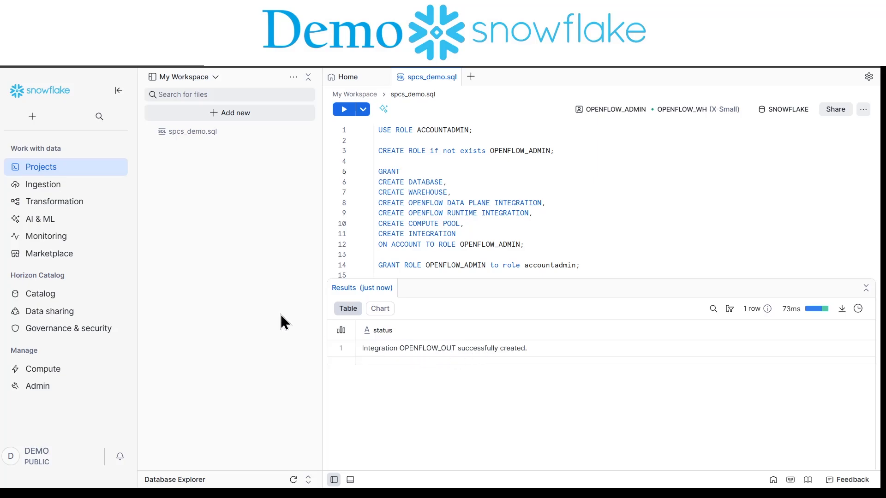
Step: Go to the Openflow page in the data ingestion area and launch Openflow
mouse_move(111, 185)
left_click(153, 203)
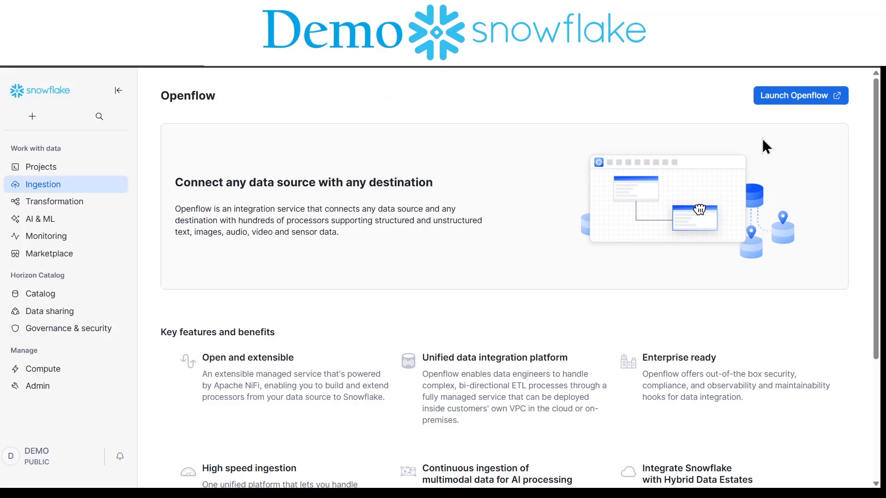
left_click(837, 98)
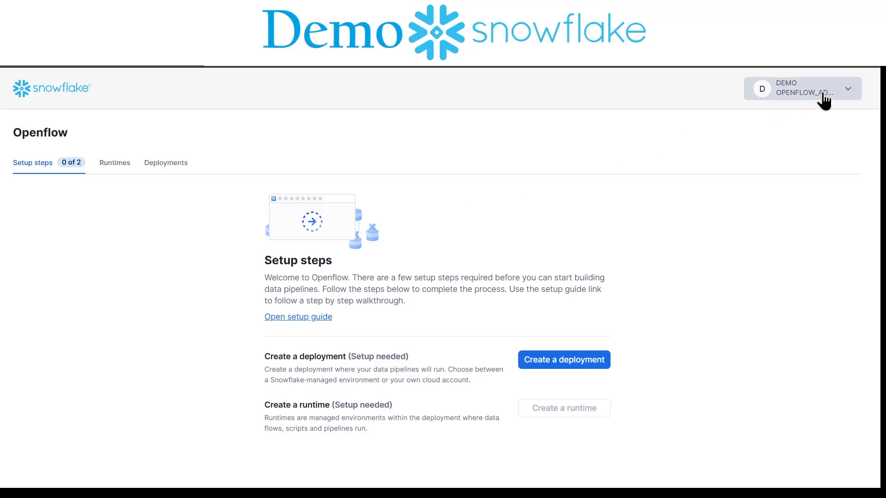
Step: Create an Openflow deployment named DEMO_DEPLOY with Snowflake as the deployment location
left_click(557, 361)
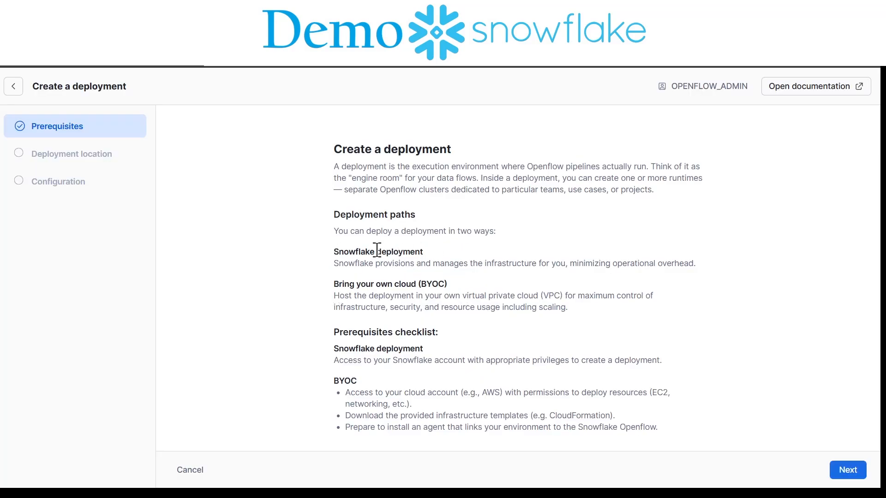
left_click(848, 470)
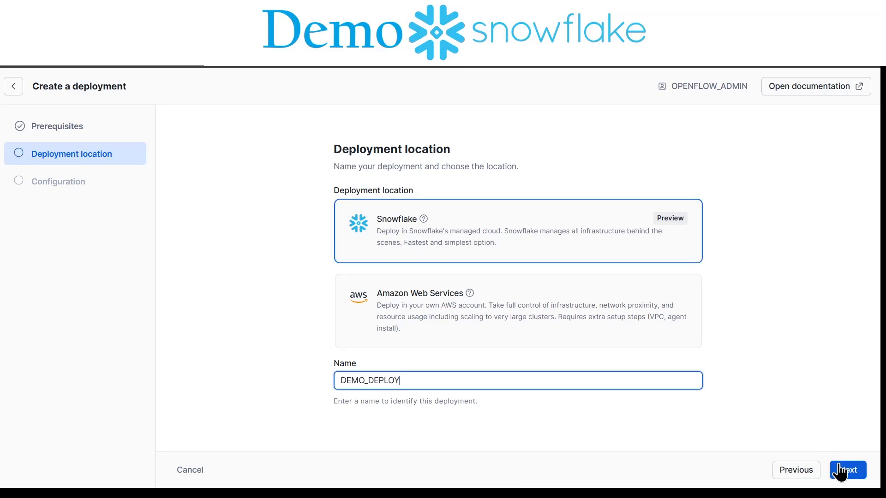
left_click(852, 477)
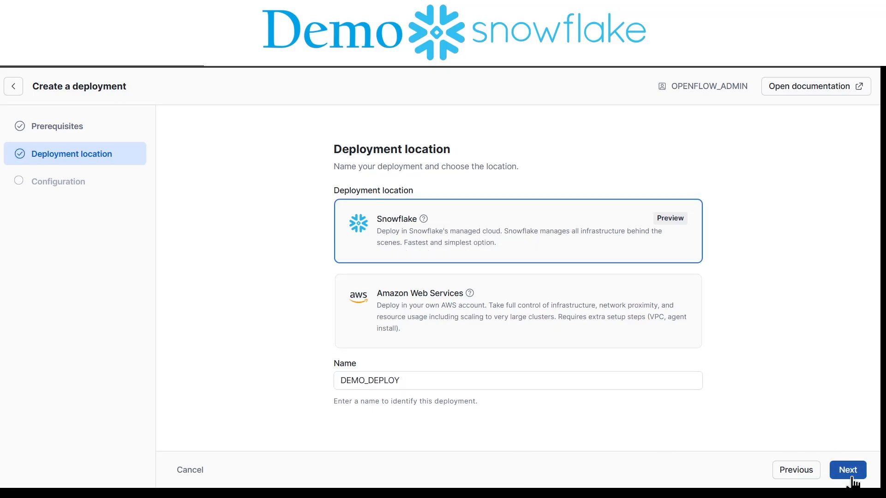
left_click(823, 471)
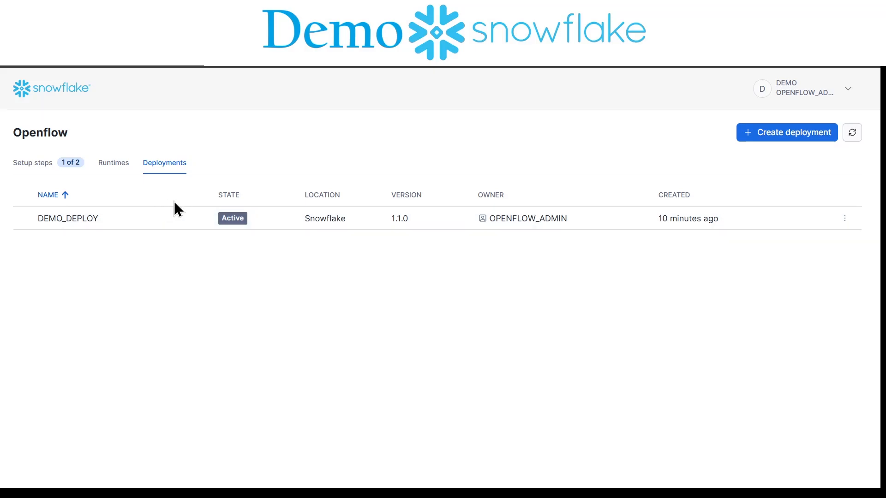
Step: Start creating a runtime in the DEMO_DEPLOY deployment and name it INGEST_TEST
left_click(112, 165)
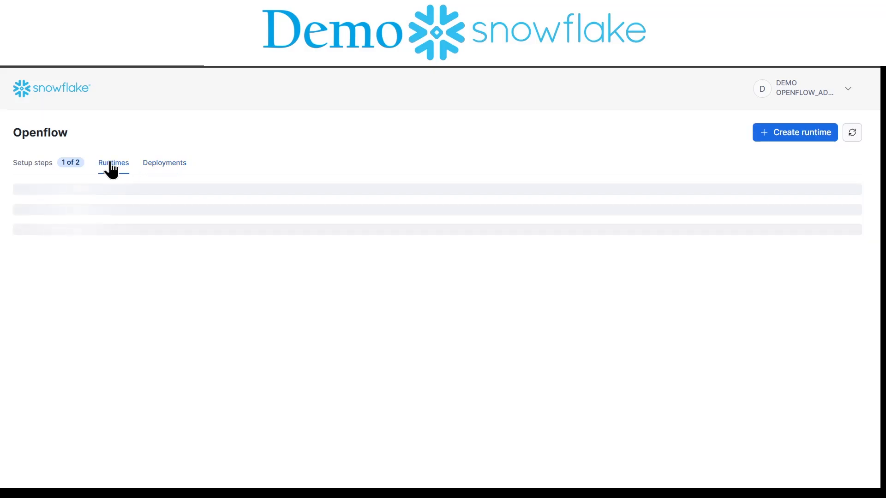
left_click(826, 132)
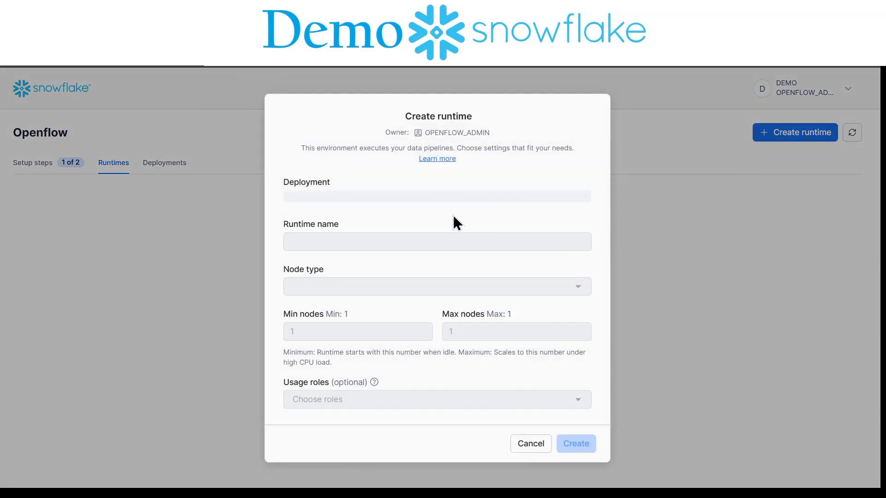
left_click(397, 350)
type("INGEST_TEST")
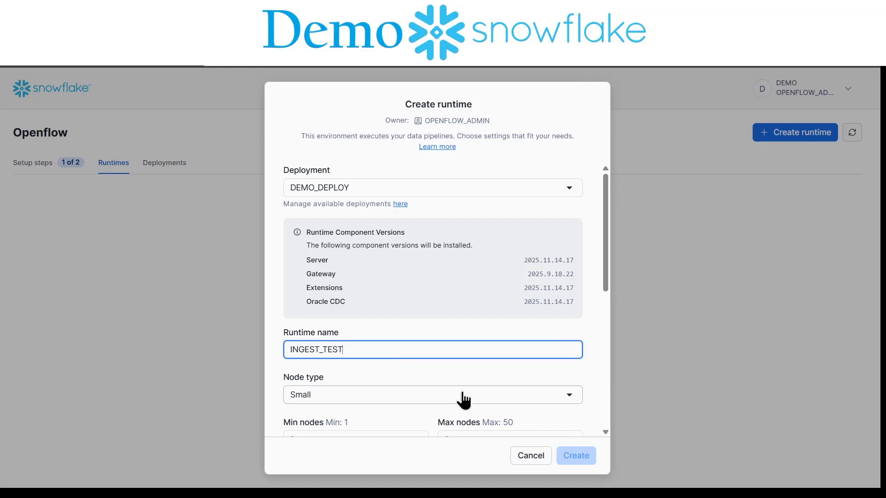
Step: Assign the OPENFLOW_ADMIN Snowflake role and the OPENFLOW_OUT external access integration to the new runtime and create it
scroll(598, 351, "down", 2)
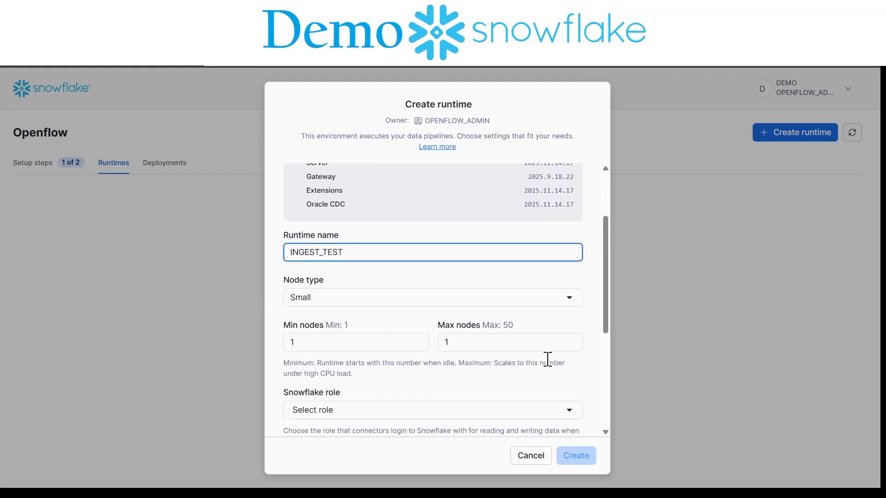
scroll(546, 361, "down", 3)
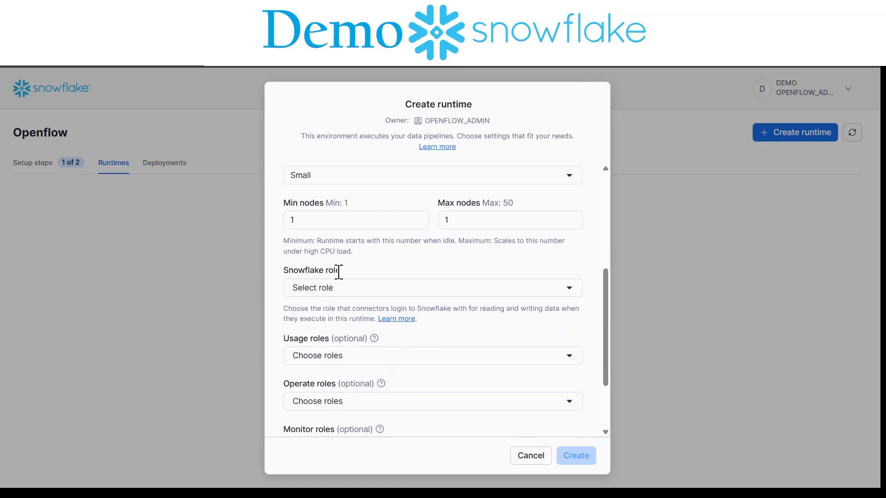
left_click(360, 295)
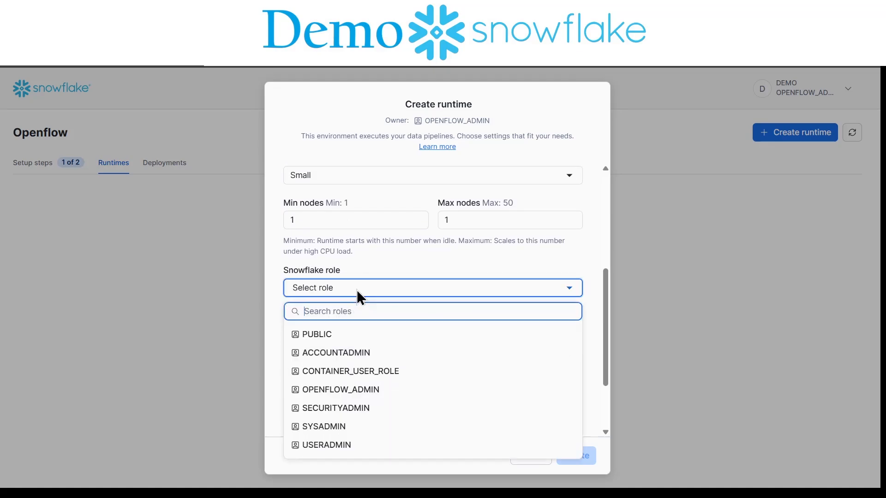
left_click(369, 391)
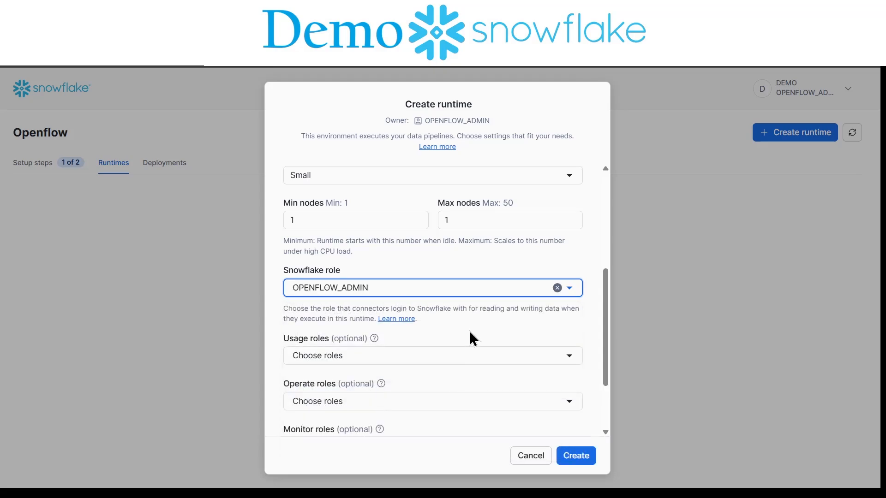
scroll(469, 330, "down", 3)
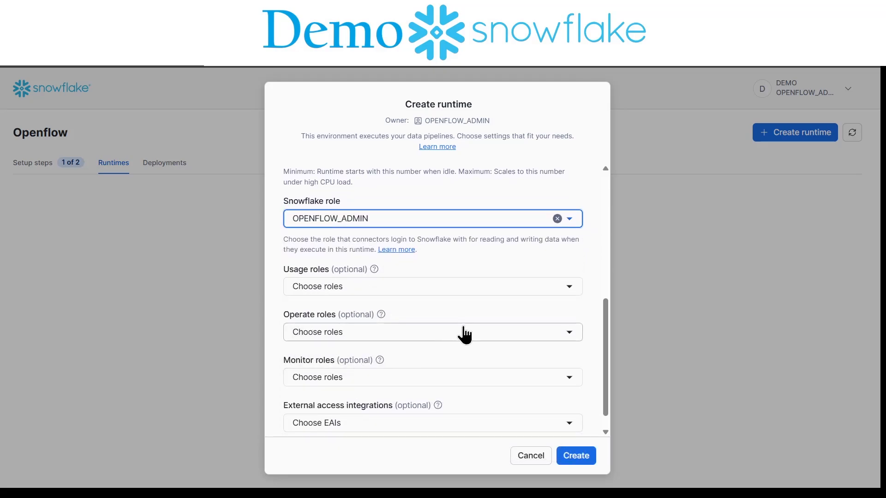
scroll(466, 336, "down", 1)
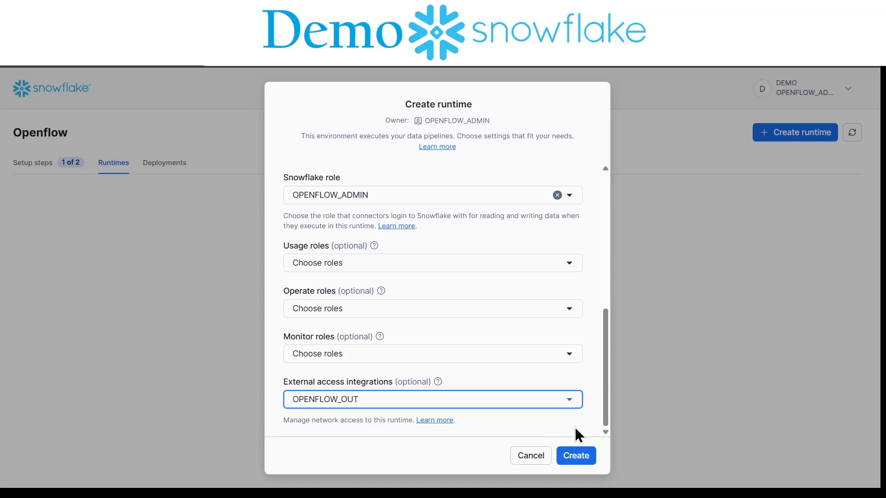
left_click(577, 456)
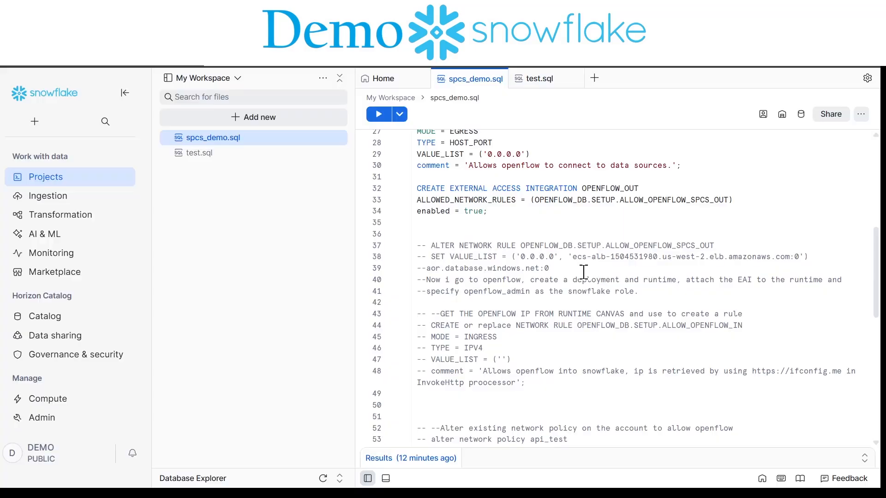
Step: Open the canvas of the INGEST_TEST runtime
scroll(608, 297, "up", 5)
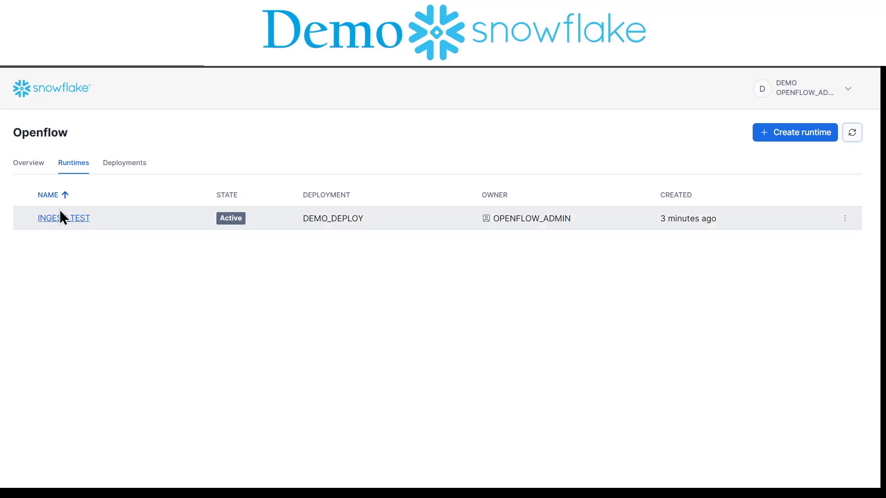
left_click(845, 219)
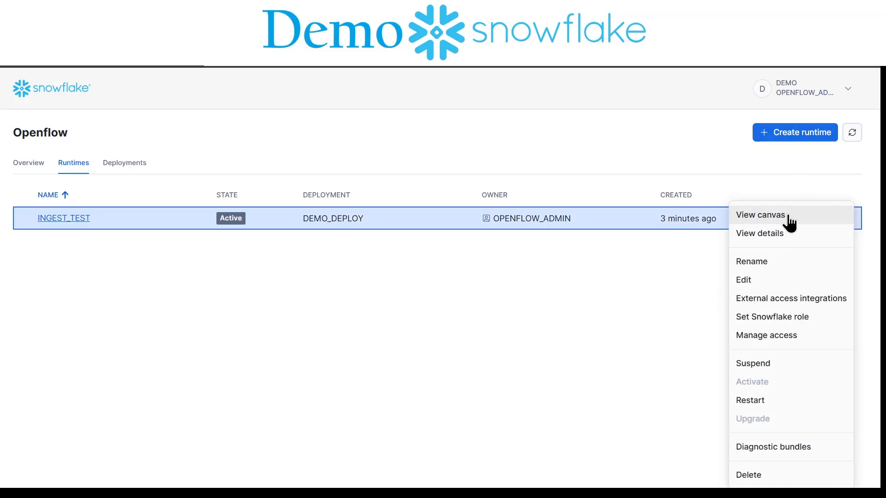
left_click(786, 217)
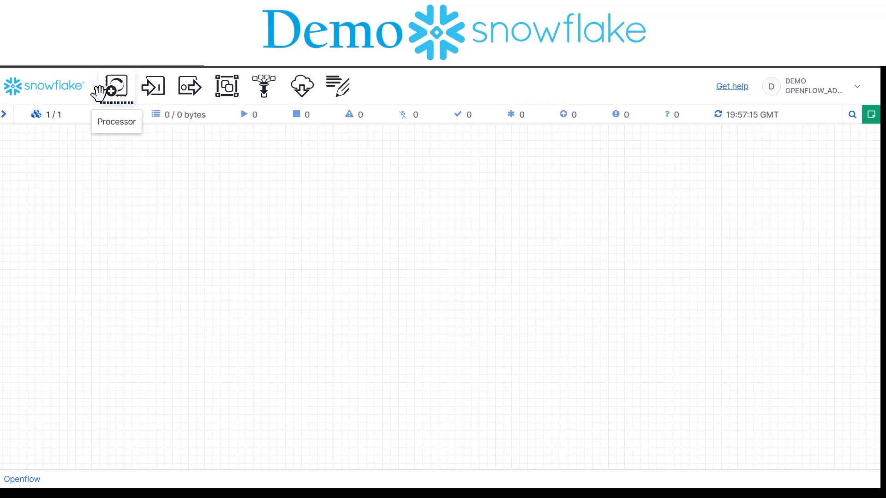
Step: Add a GenerateFlowFile processor to the canvas and place it in the upper middle area
left_click_drag(122, 93, 365, 241)
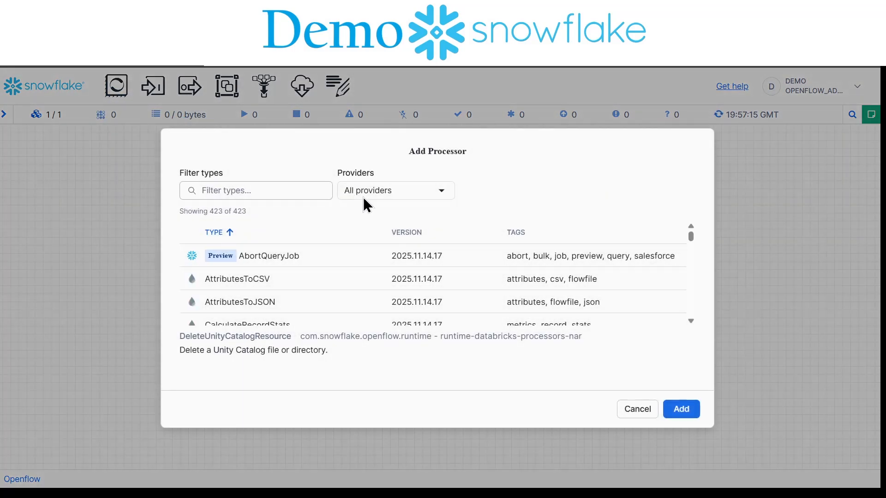
type("generate")
left_click(245, 301)
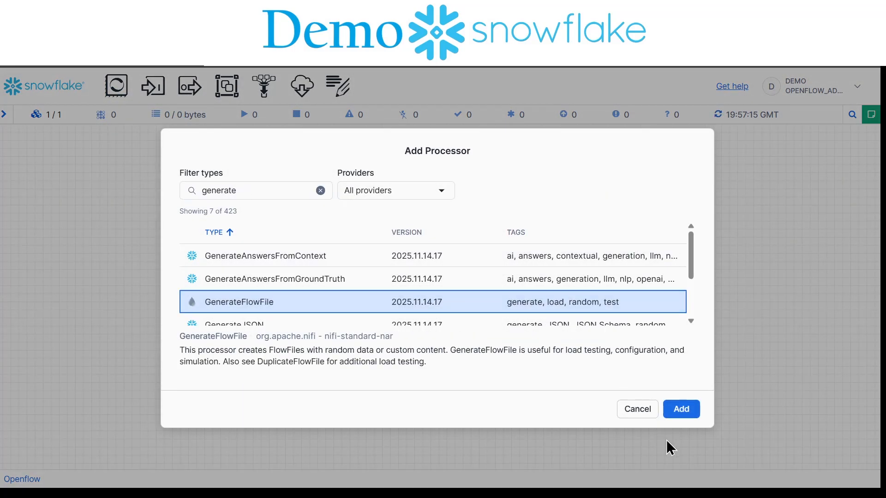
left_click(679, 410)
left_click_drag(489, 248, 477, 194)
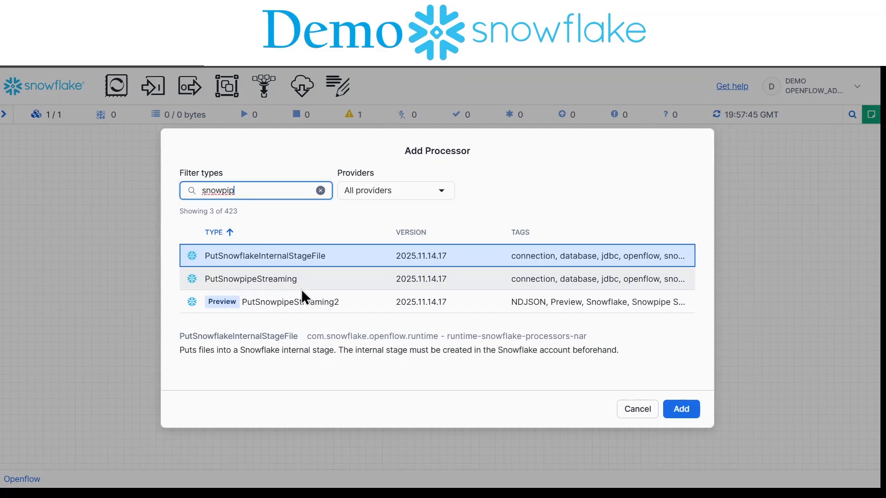
Step: Add a PutSnowpipeStreaming processor below GenerateFlowFile and connect GenerateFlowFile to it through the success relationship
left_click(301, 288)
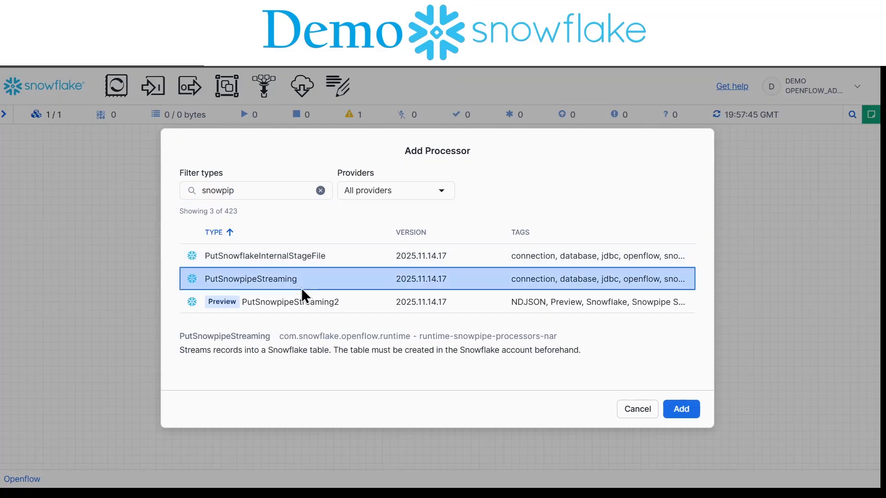
left_click(687, 411)
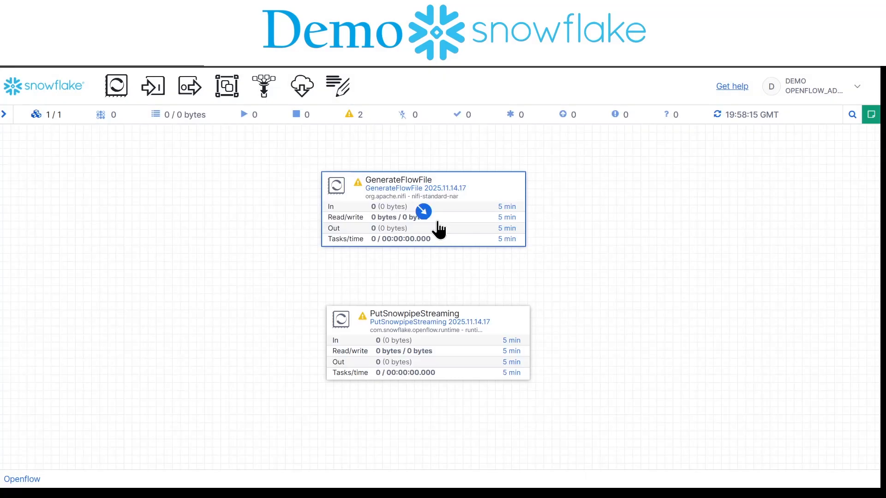
left_click_drag(426, 218, 434, 336)
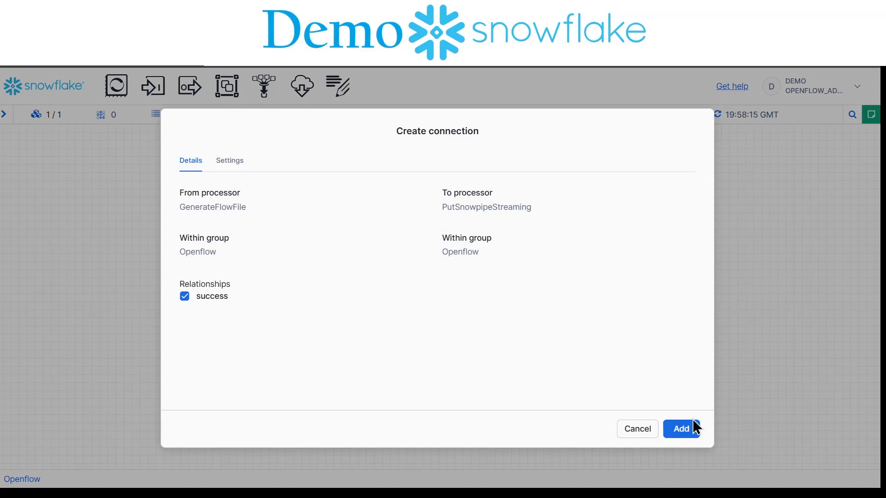
left_click(679, 431)
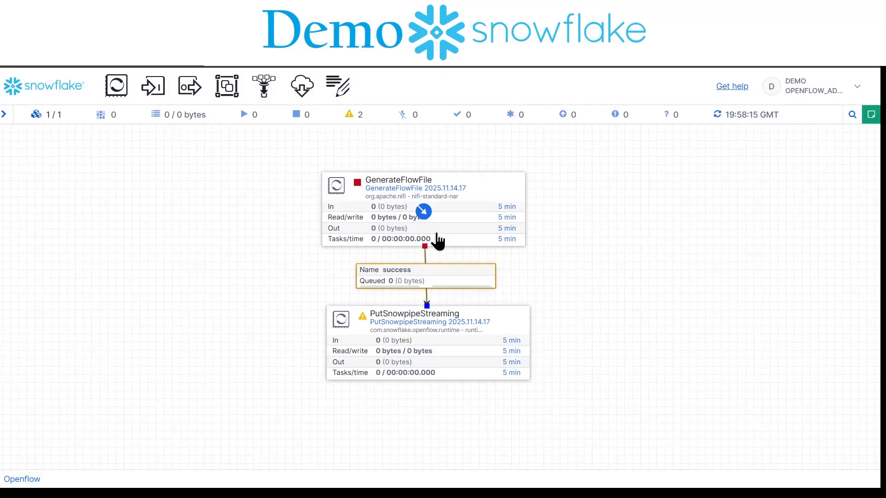
Step: Set the PutSnowpipeStreaming processor's authentication strategy to Snowflake Session Token and its role to OPENFLOW_ADMIN
double_click(459, 330)
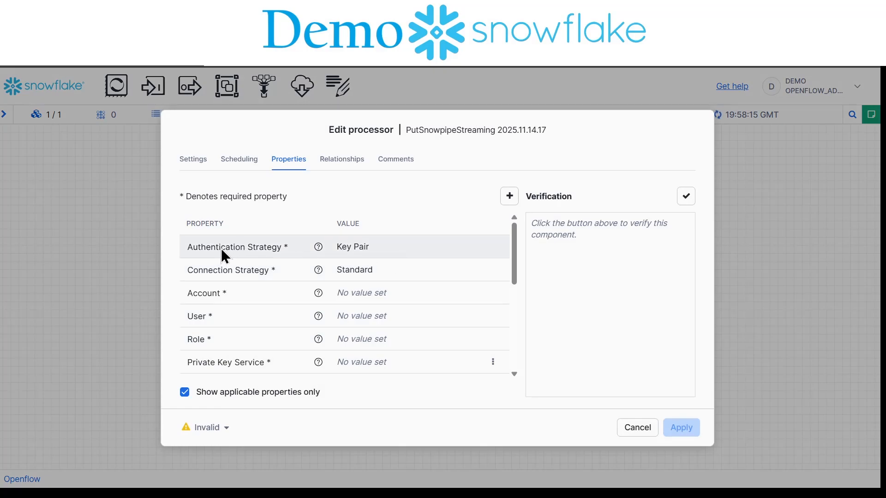
left_click(289, 250)
left_click(410, 351)
left_click(465, 280)
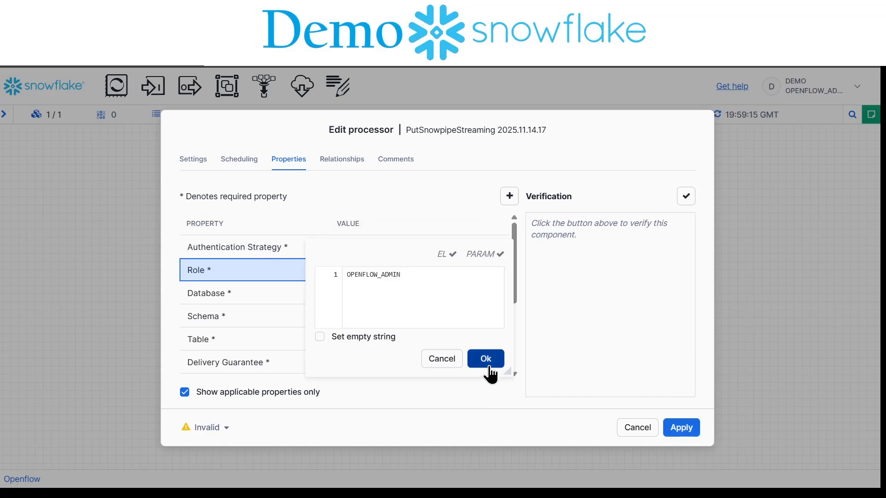
left_click(483, 360)
Step: Set the PutSnowpipeStreaming processor's database to OPENFLOW_DB and its schema to PUBLIC
left_click(373, 300)
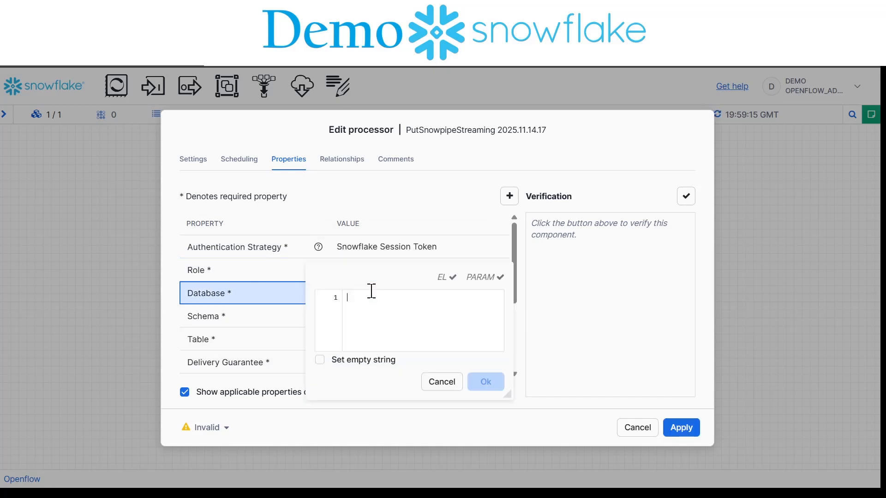
type("OPENFLOW_DB")
left_click(495, 385)
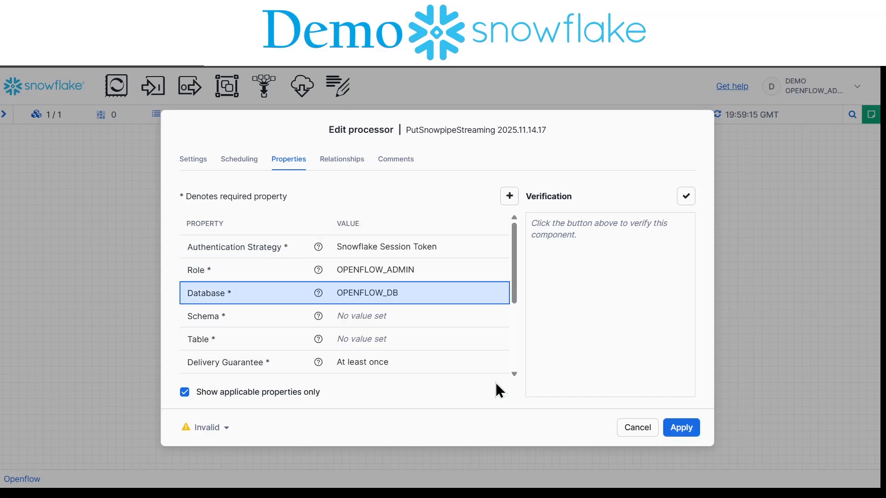
left_click(386, 320)
type("PUBLIC")
left_click(487, 406)
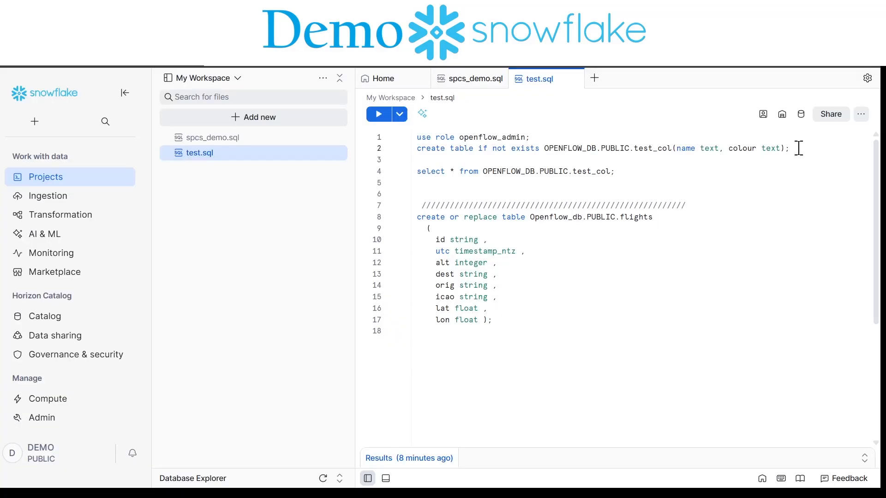
Step: Run the SQL statement creating OPENFLOW_DB.PUBLIC.test_col with text columns name and colour, and set the processor's table to TEST_COL
key("ctrl+Return")
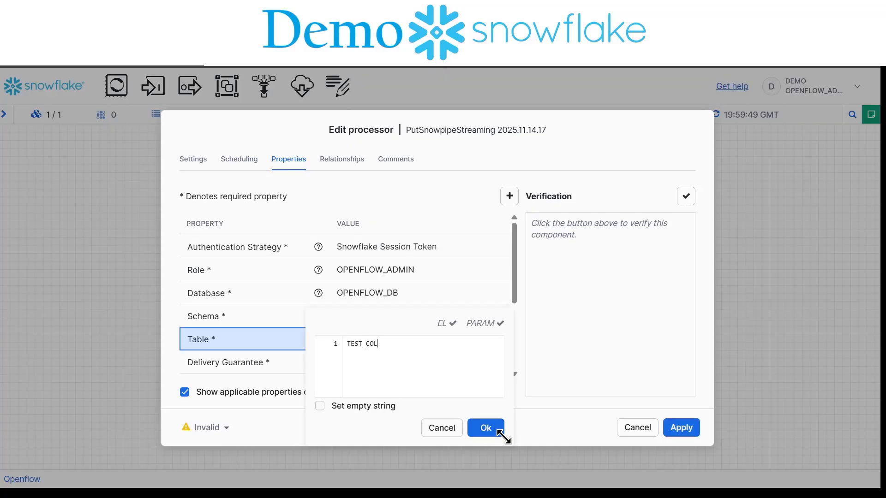
left_click(485, 430)
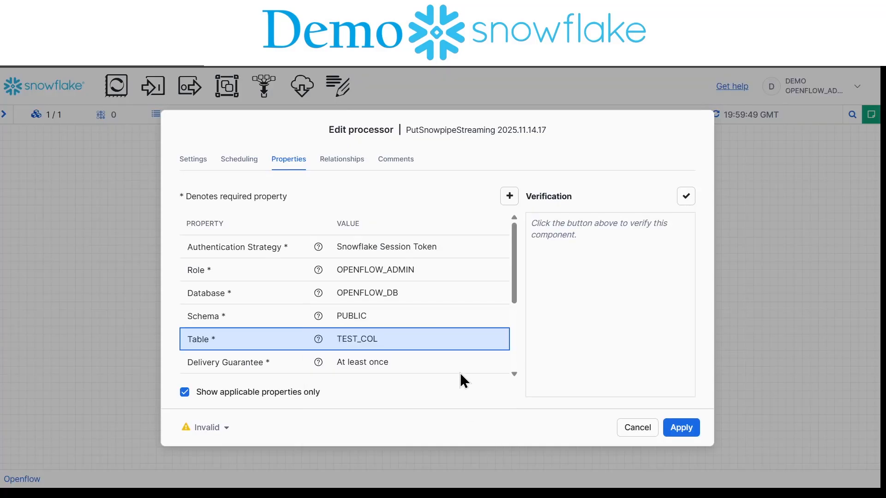
Step: Create a CSVReader controller service as the processor's record reader and enable it with the Service only scope
scroll(473, 321, "down", 5)
left_click(472, 318)
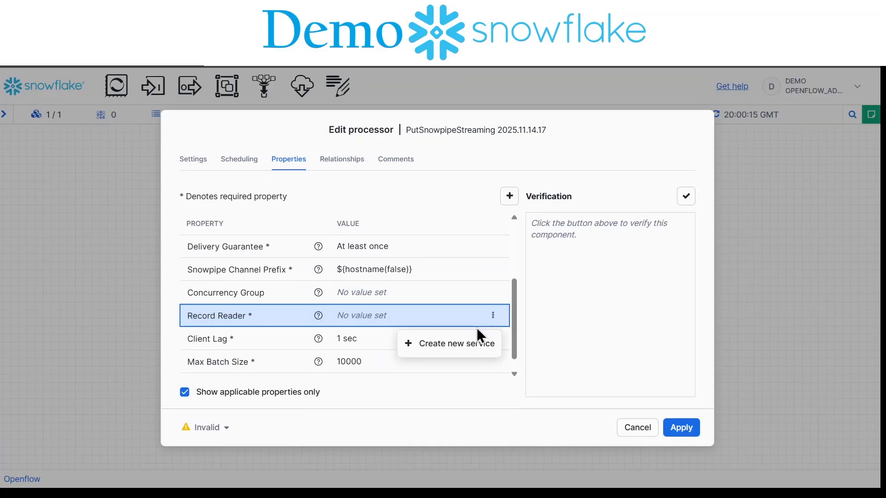
left_click(471, 344)
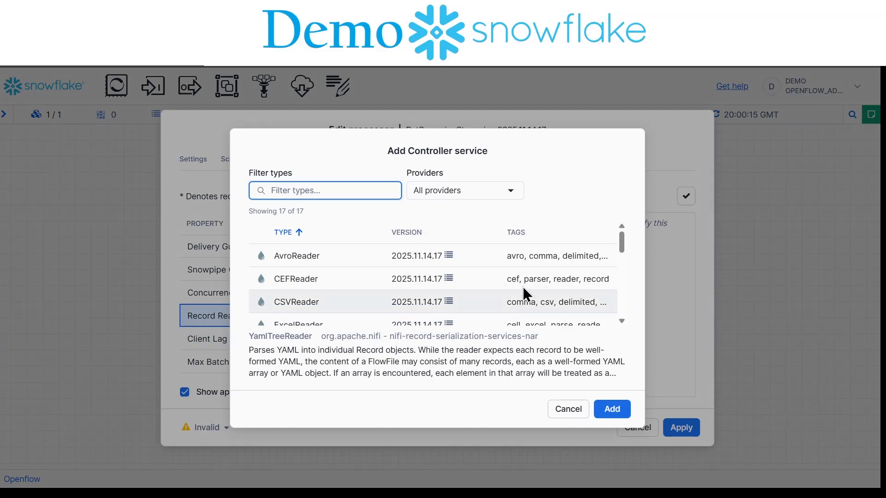
left_click(313, 300)
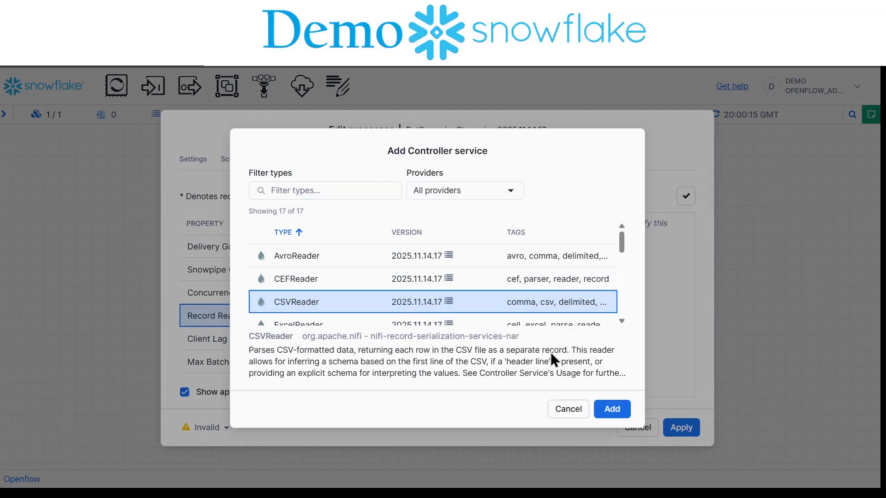
left_click(612, 410)
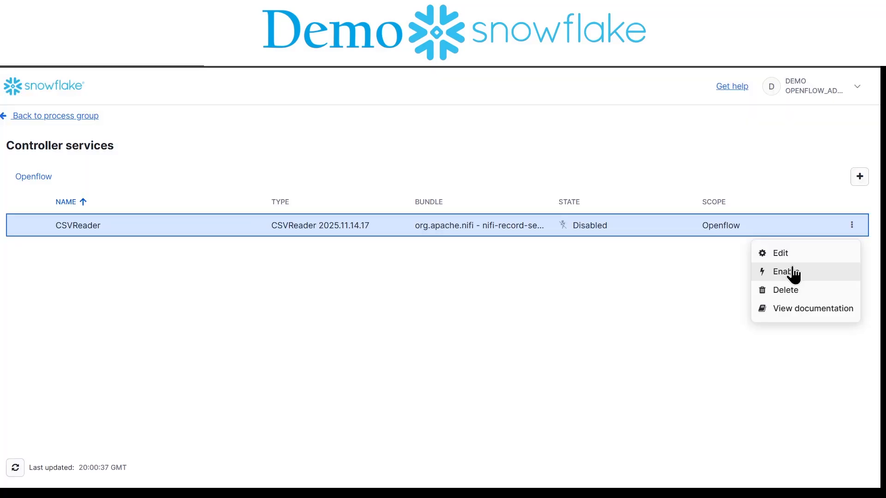
left_click(792, 273)
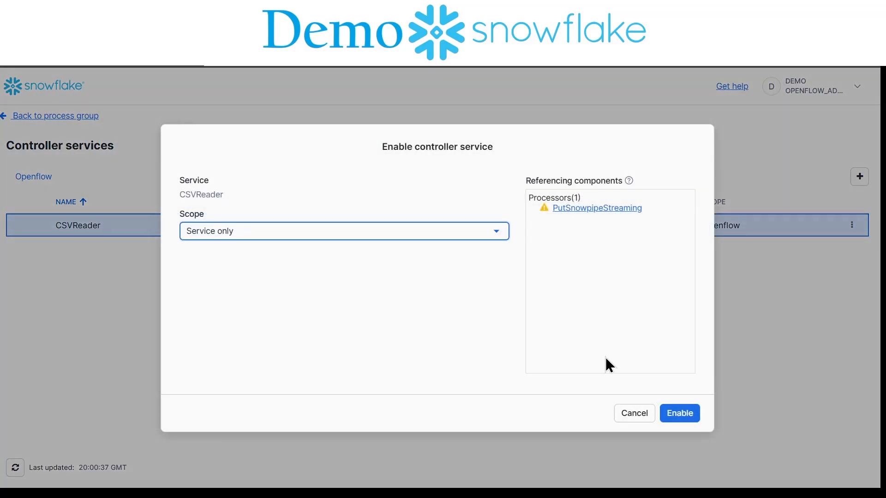
left_click(680, 413)
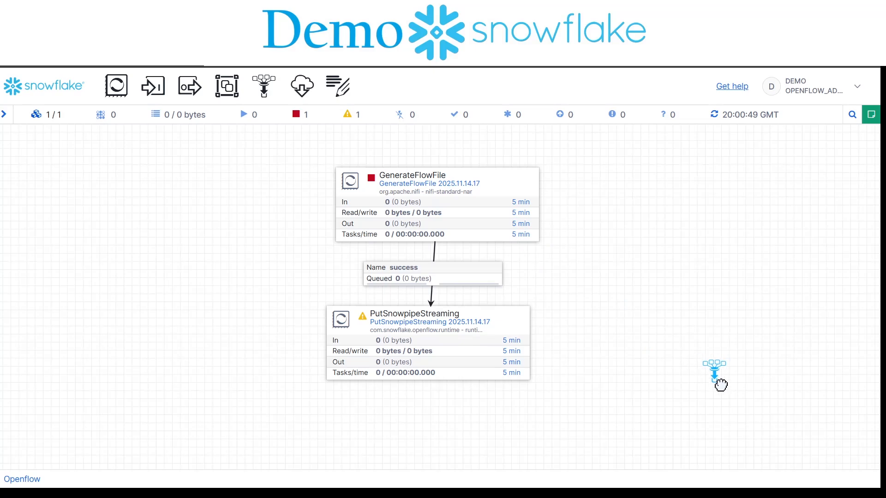
Step: Add a funnel beside PutSnowpipeStreaming and connect the processor to it through the success relationship
left_click_drag(723, 387, 722, 387)
left_click_drag(428, 344, 733, 409)
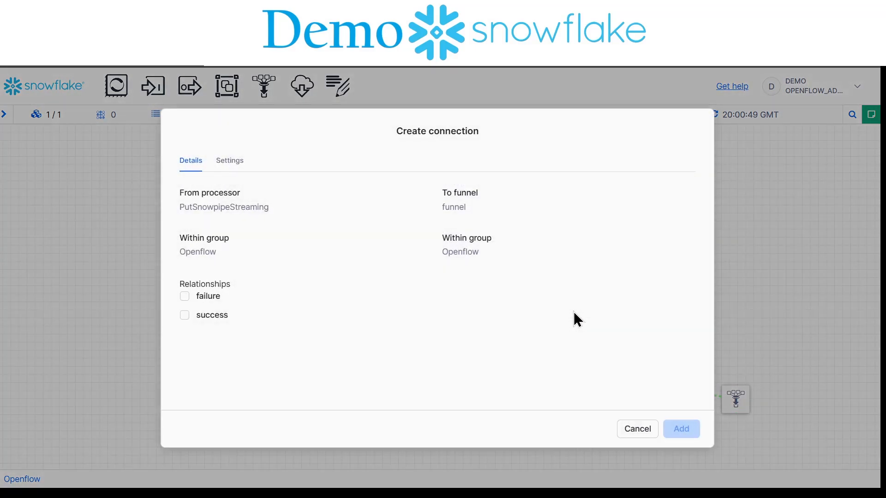
left_click(185, 315)
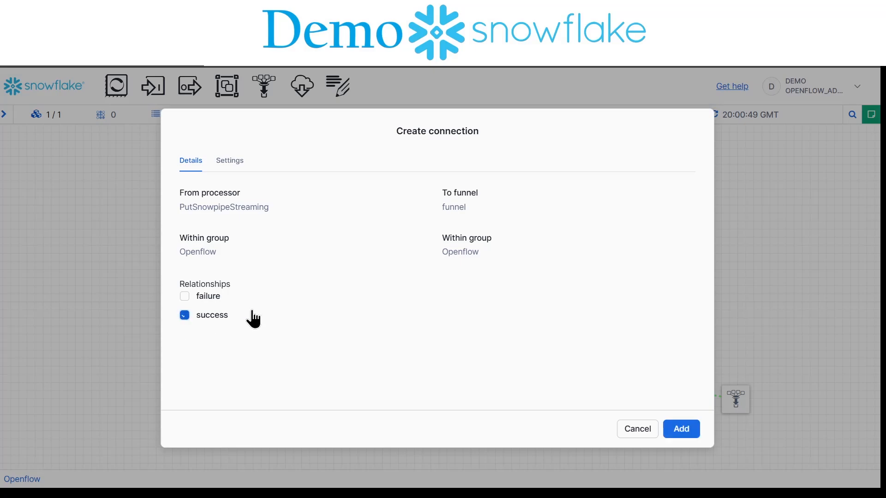
left_click(682, 428)
Step: Run the GenerateFlowFile processor once and refresh the canvas
right_click(505, 154)
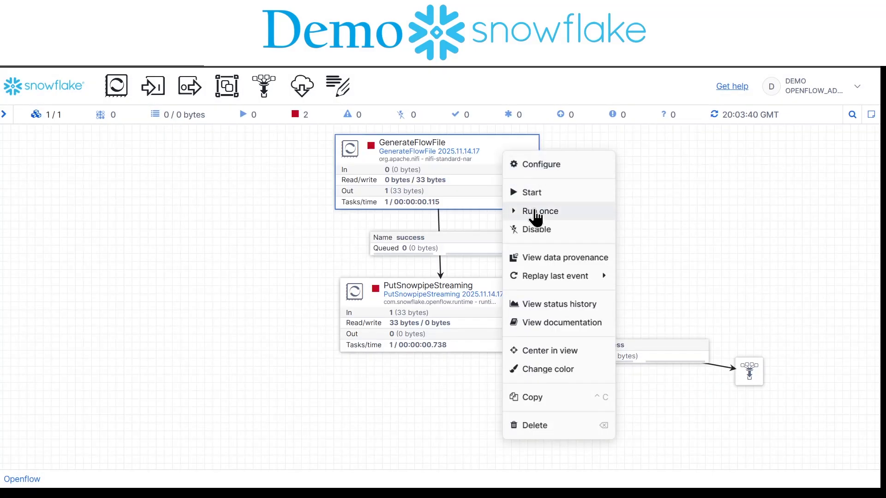
left_click(537, 217)
right_click(606, 228)
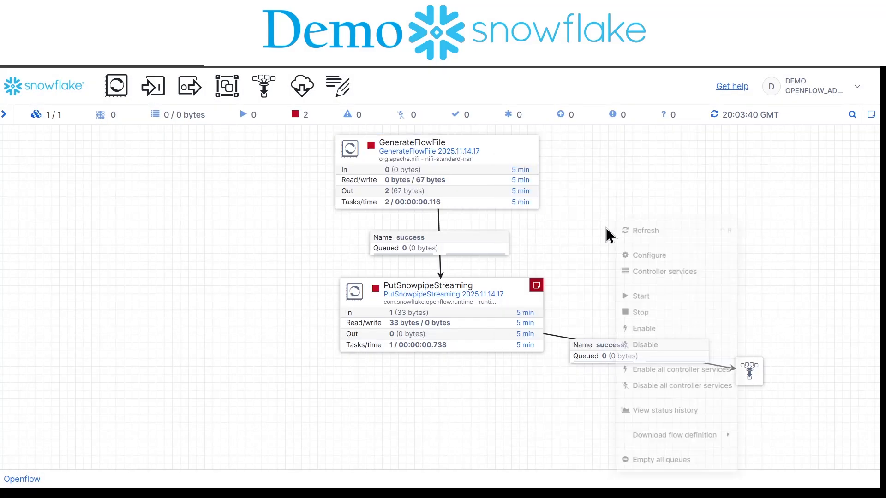
left_click(648, 217)
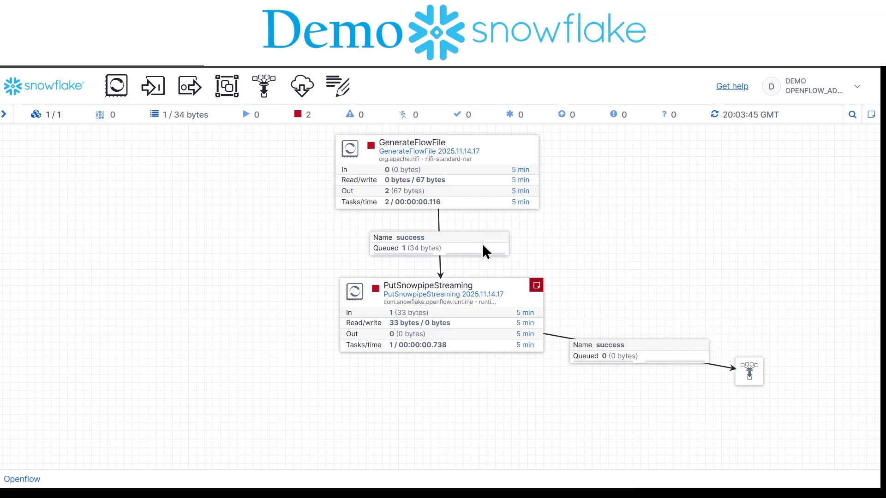
Step: Run the PutSnowpipeStreaming processor once and refresh the canvas to update its queues
right_click(512, 291)
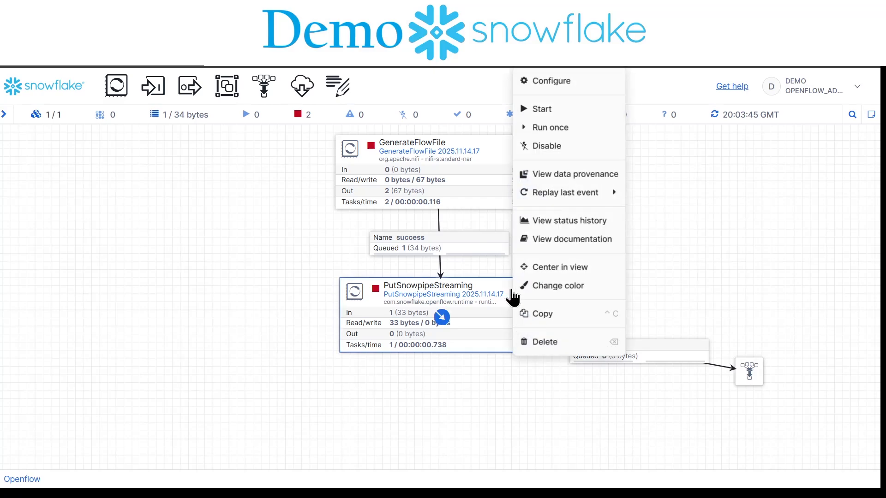
left_click(565, 128)
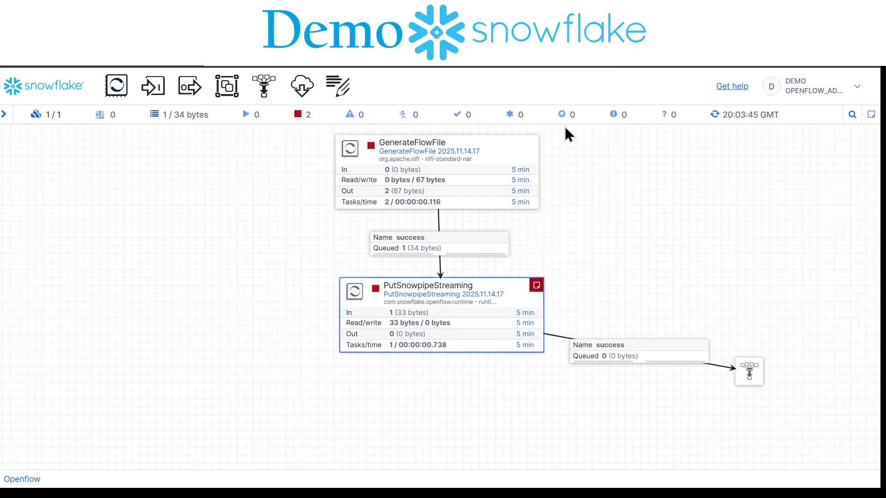
right_click(600, 223)
left_click(632, 214)
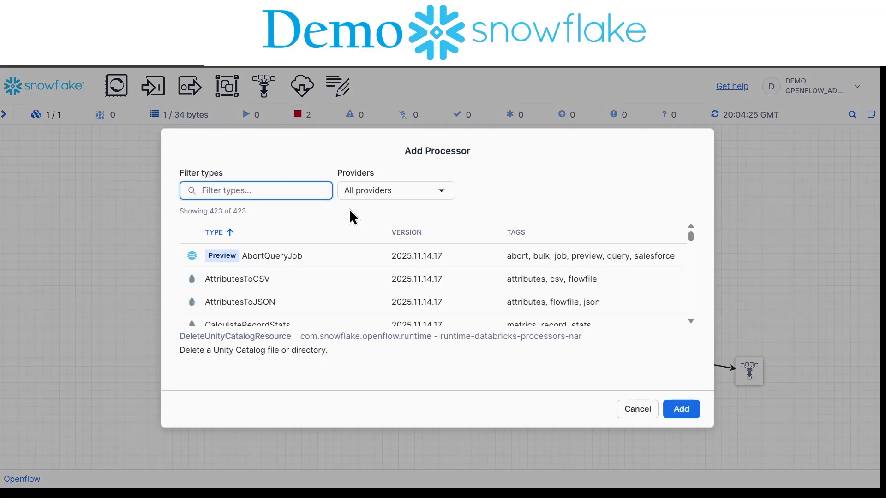
Step: Add an InvokeHTTP processor to the canvas
type("invo")
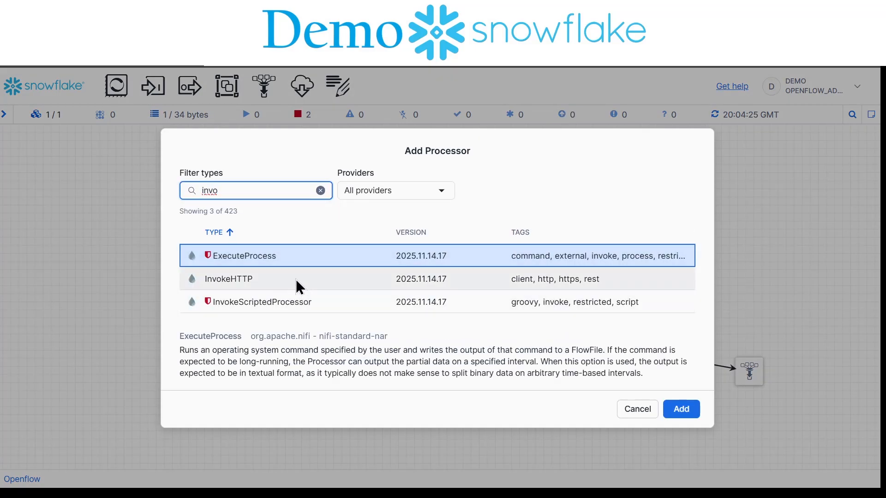
left_click(298, 281)
left_click(682, 410)
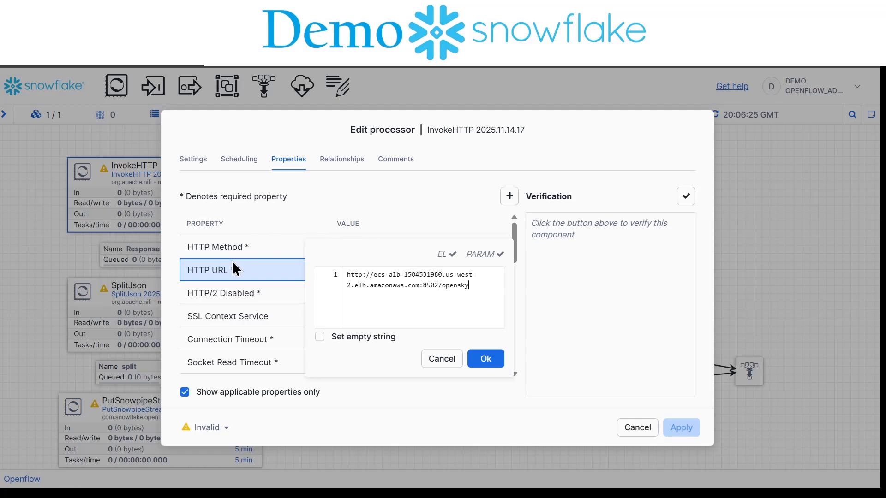
left_click(490, 360)
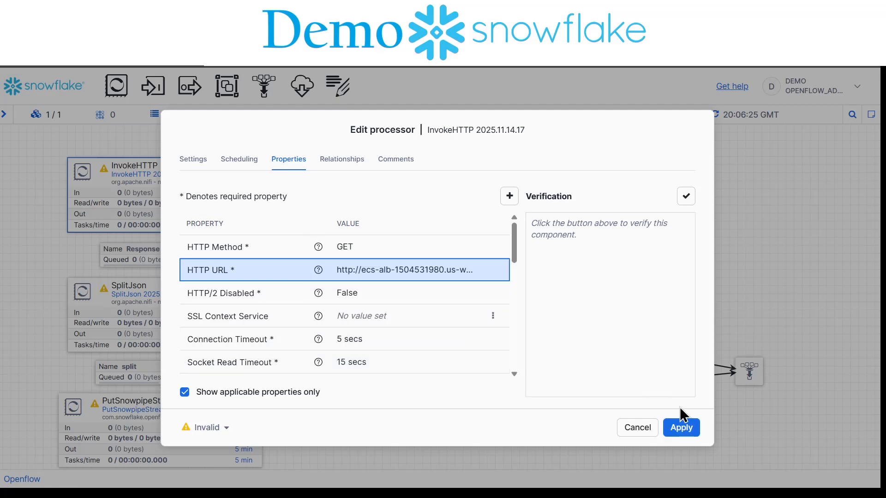
left_click(337, 160)
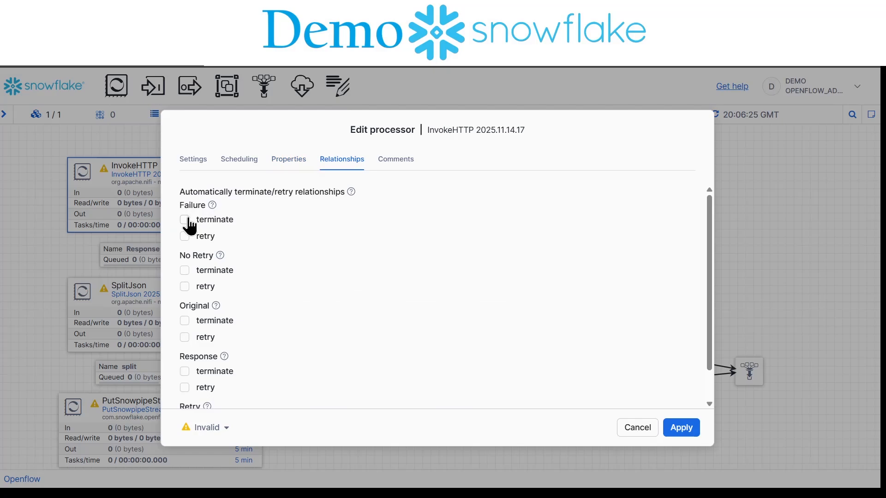
left_click(184, 221)
left_click(185, 270)
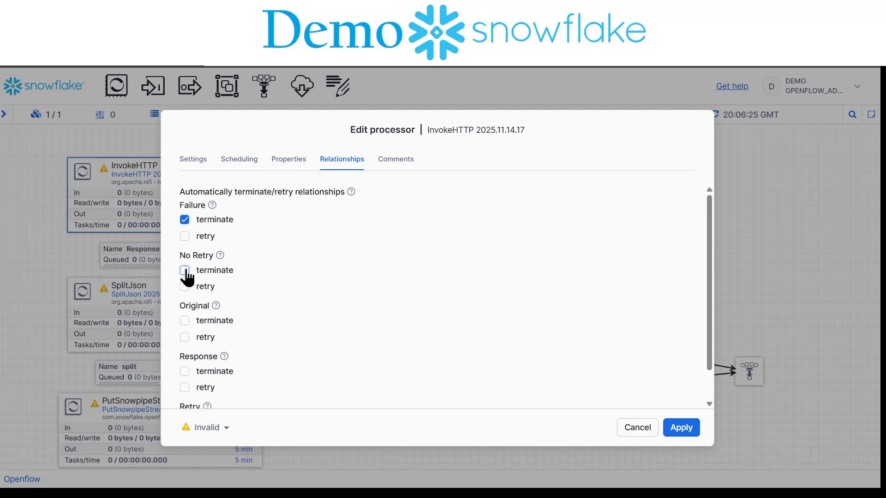
left_click(185, 320)
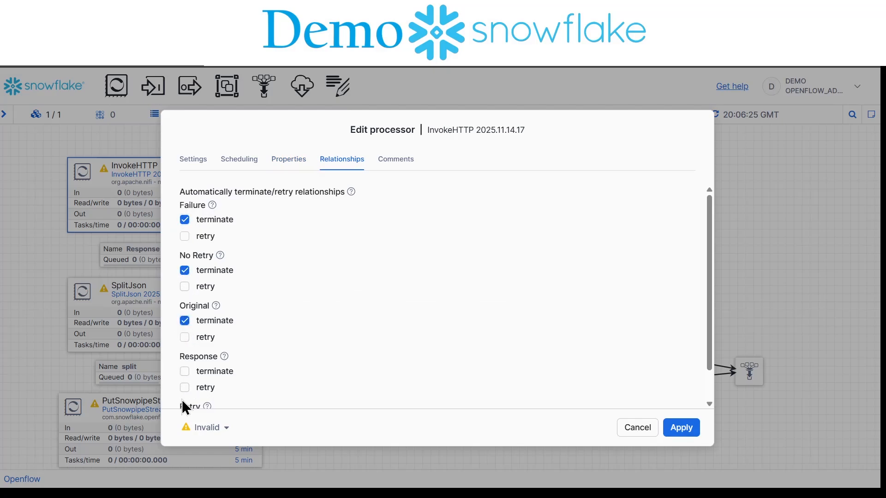
scroll(183, 406, "down", 1)
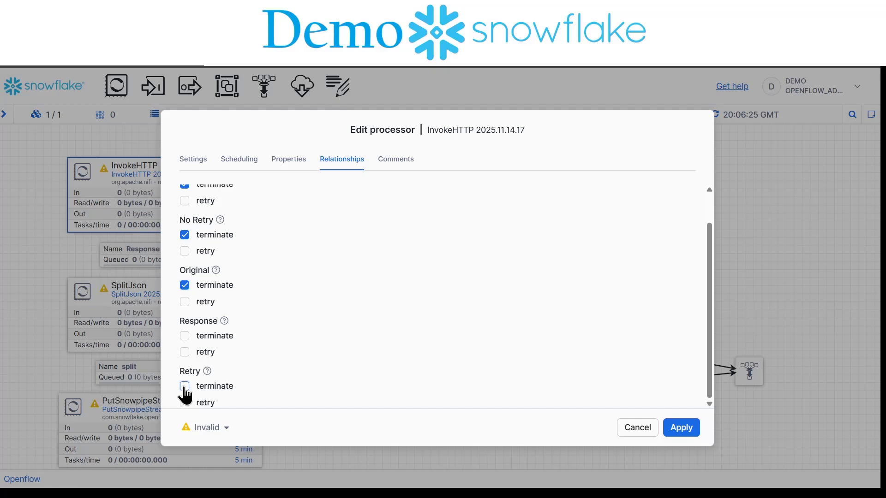
left_click(185, 387)
left_click(684, 435)
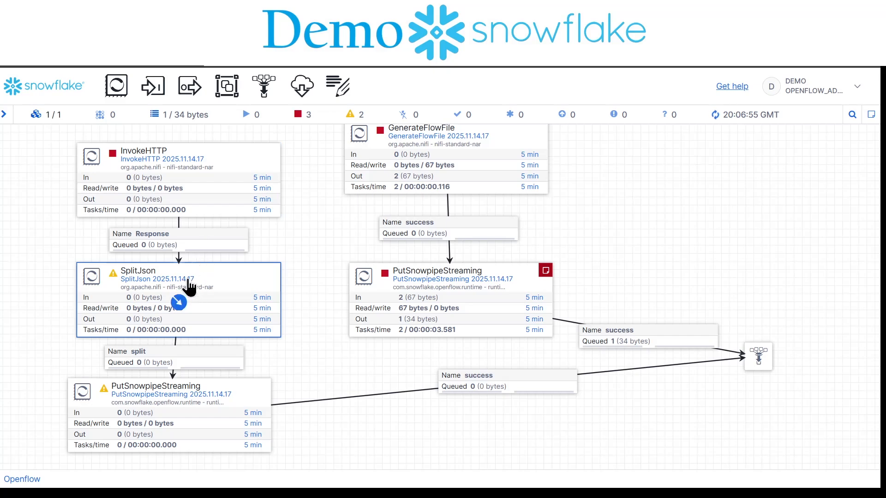
Step: Auto-terminate SplitJson's failure and original relationships and set its JsonPath Expression to $
double_click(190, 289)
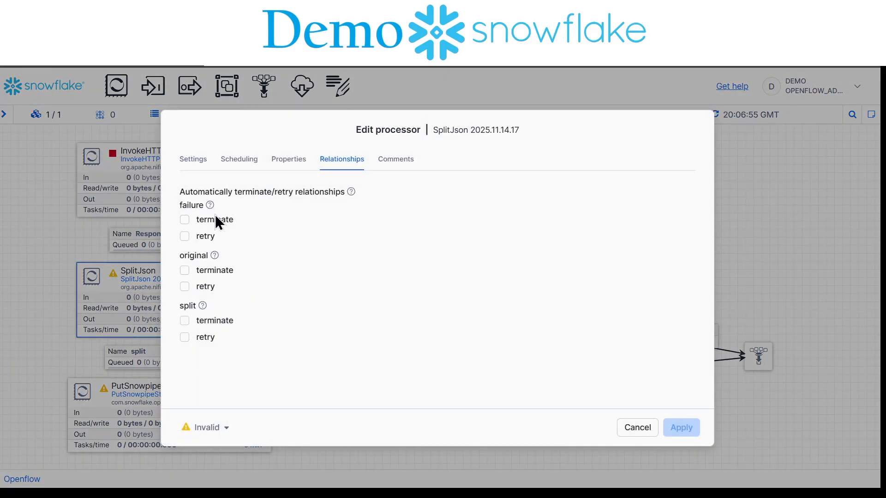
left_click(185, 220)
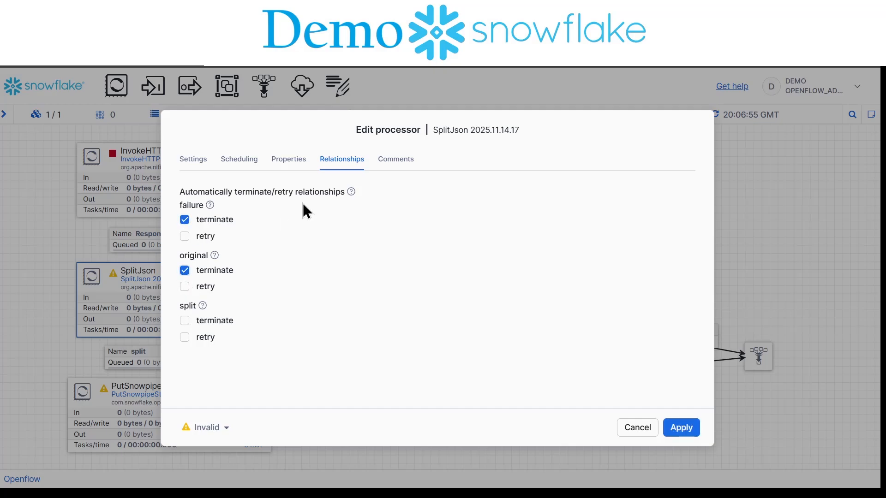
left_click(288, 160)
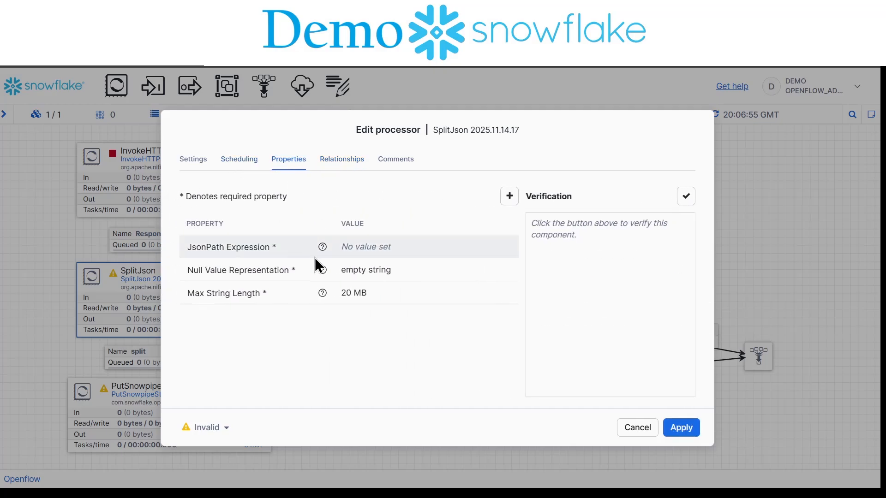
left_click(397, 247)
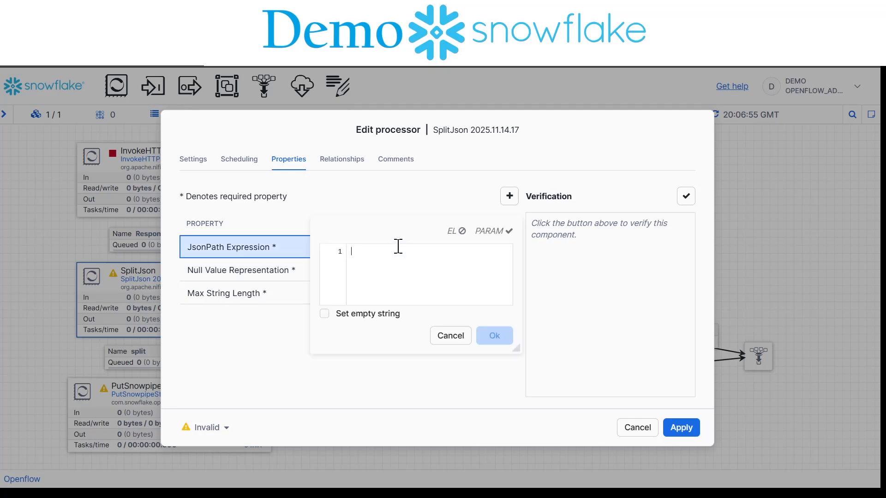
type("$")
left_click(495, 336)
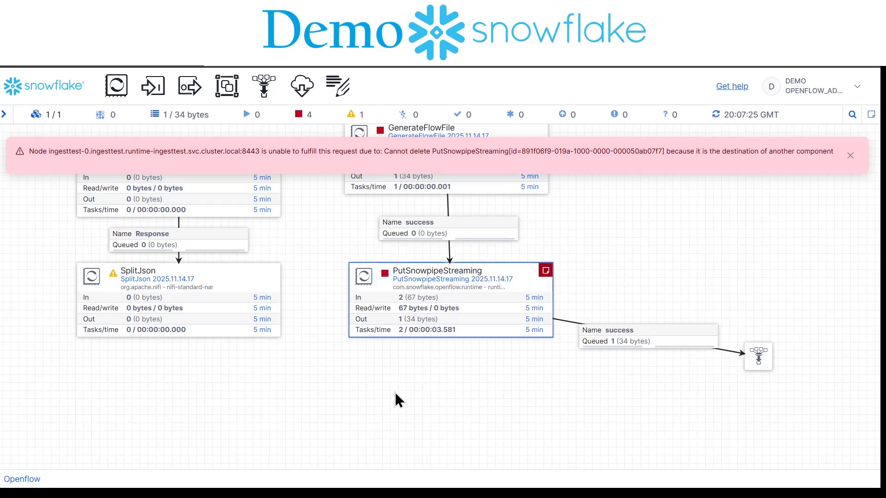
Step: Paste a copy of PutSnowpipeStreaming below SplitJson and connect SplitJson to it through the split relationship
key("ctrl+v")
left_click_drag(454, 347, 166, 442)
left_click_drag(184, 309, 172, 402)
left_click(186, 334)
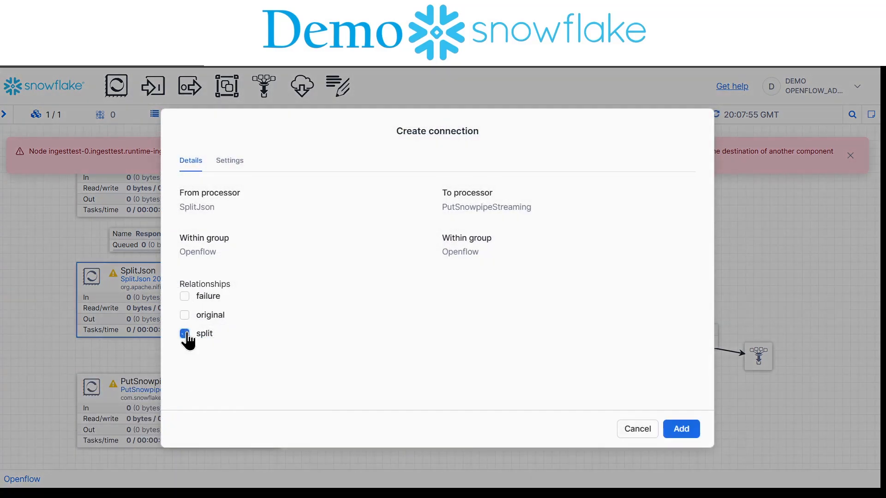
left_click(678, 428)
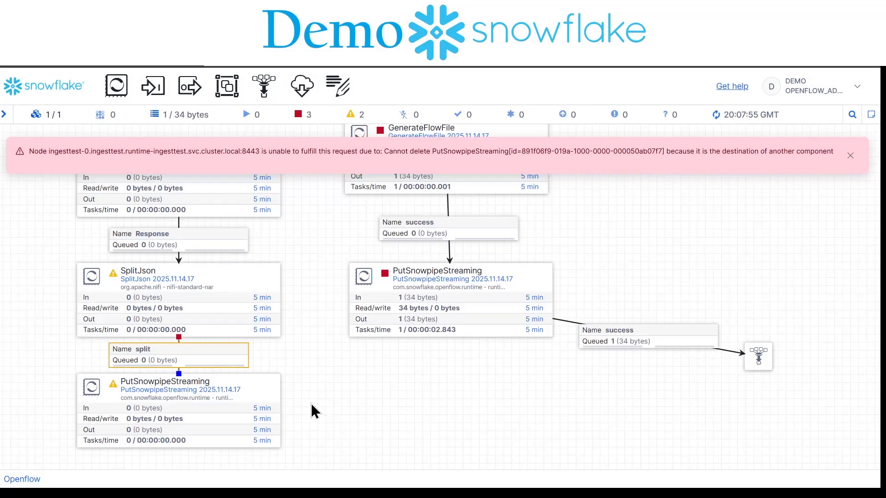
Step: Connect the PutSnowpipeStreaming processor below SplitJson to the funnel through the success relationship
left_click_drag(179, 416, 762, 364)
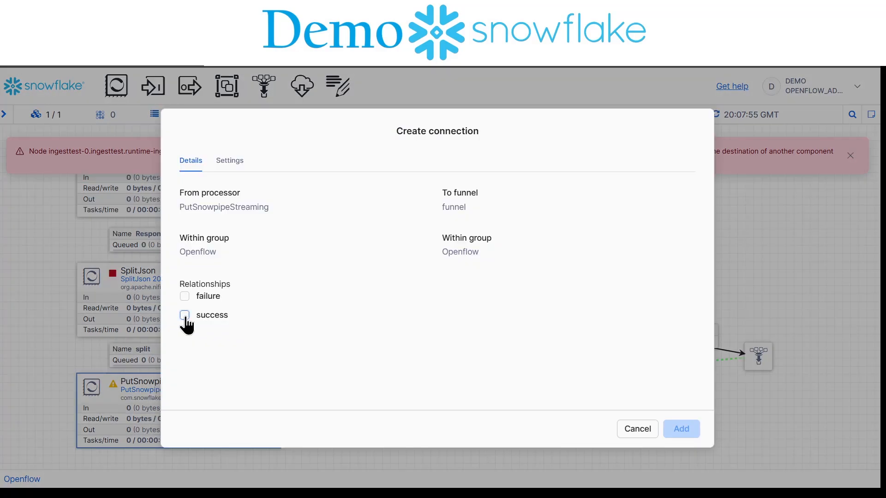
left_click(185, 315)
left_click(681, 429)
Step: Create a JsonTreeReader service as the Record Reader of the PutSnowpipeStreaming processor below SplitJson and enable the service
scroll(419, 337, "down", 3)
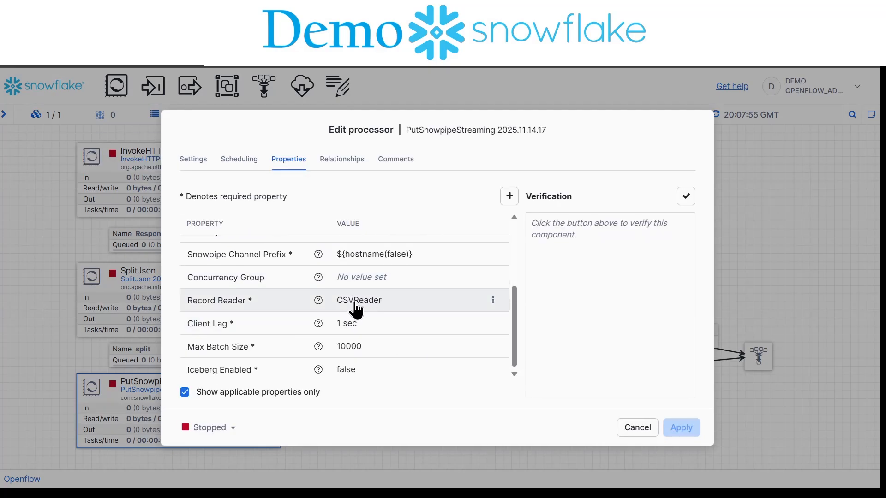
left_click(493, 300)
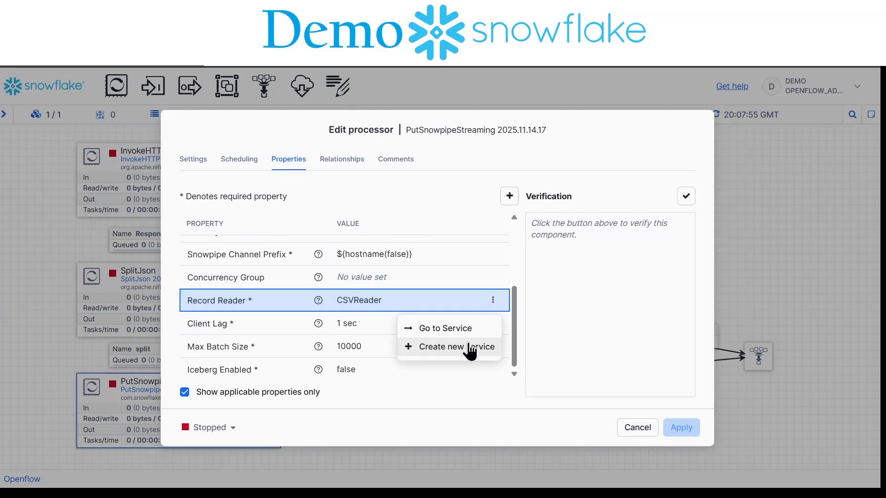
left_click(470, 349)
type("json")
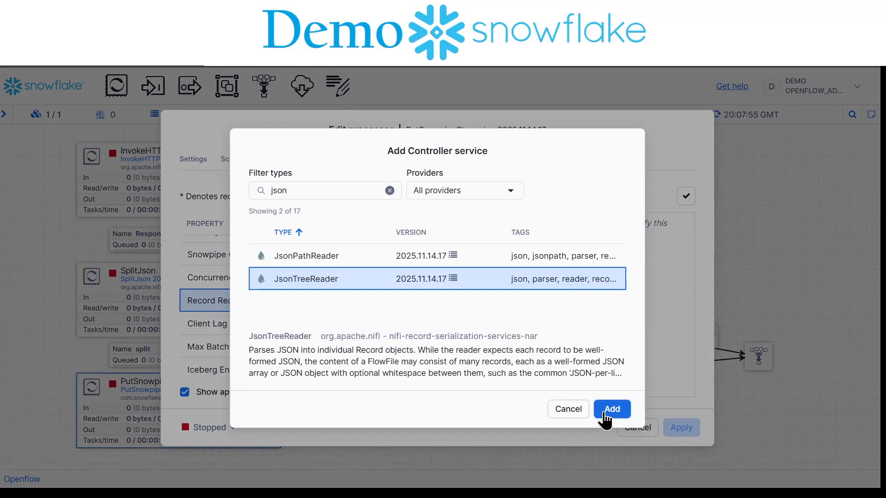
left_click(605, 413)
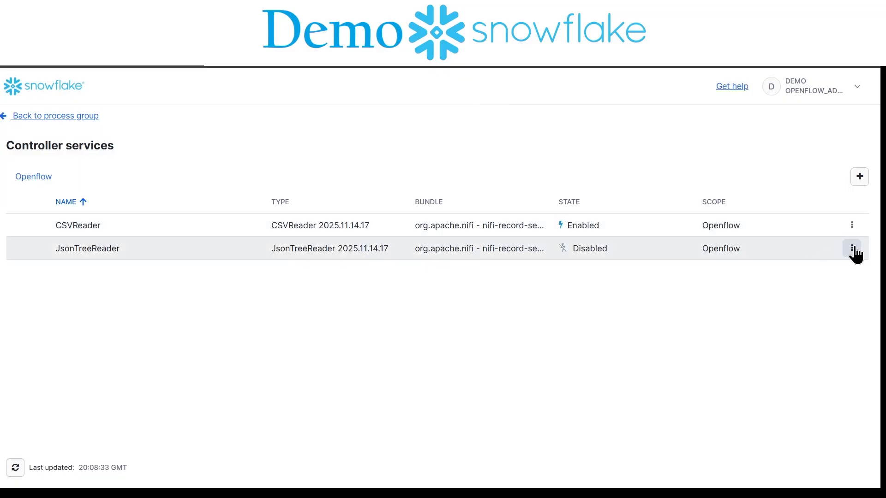
left_click(853, 251)
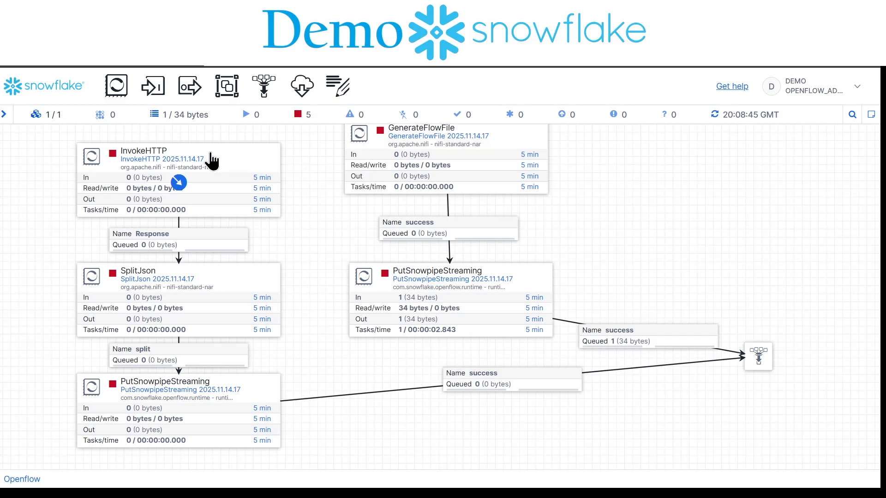
Step: Run the InvokeHTTP processor once and refresh the canvas
right_click(228, 160)
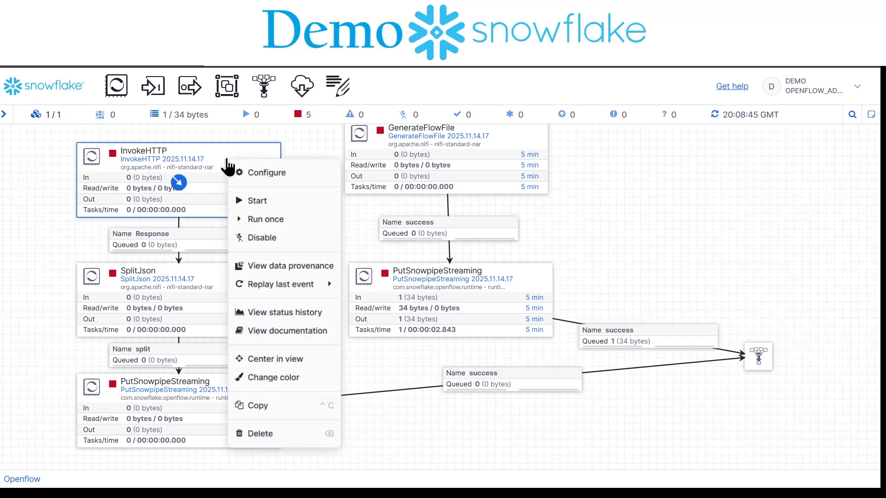
left_click(266, 220)
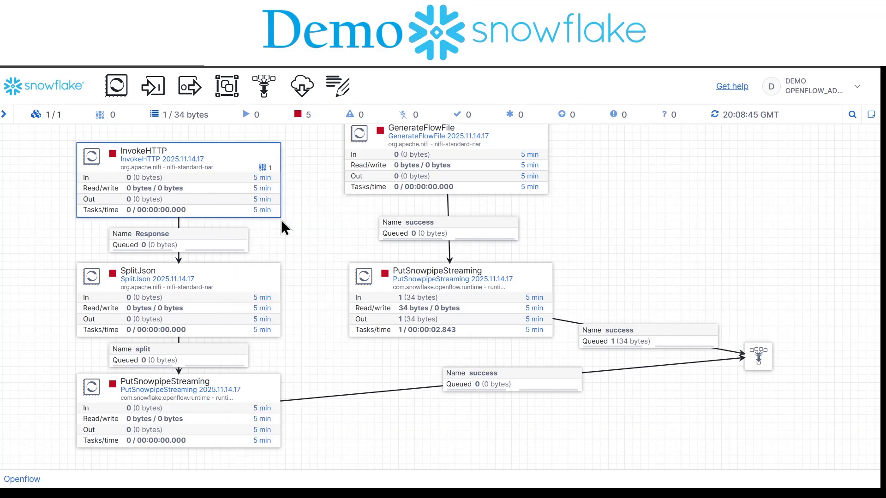
right_click(330, 225)
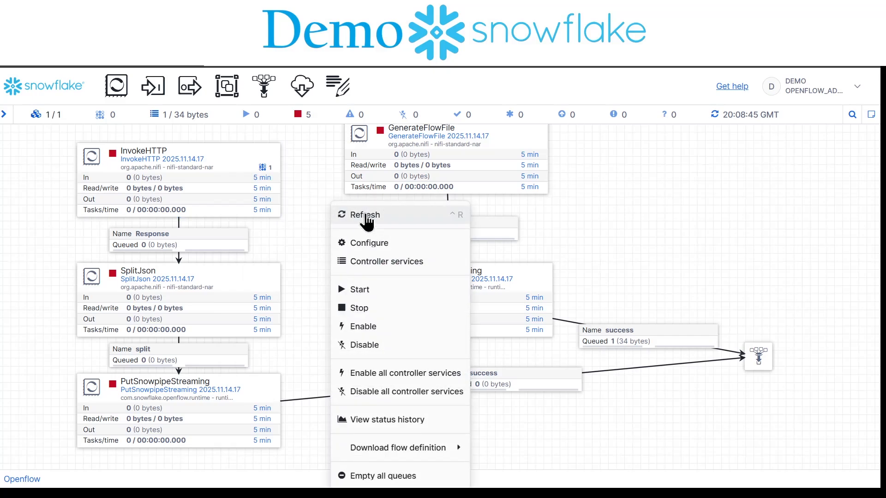
left_click(365, 213)
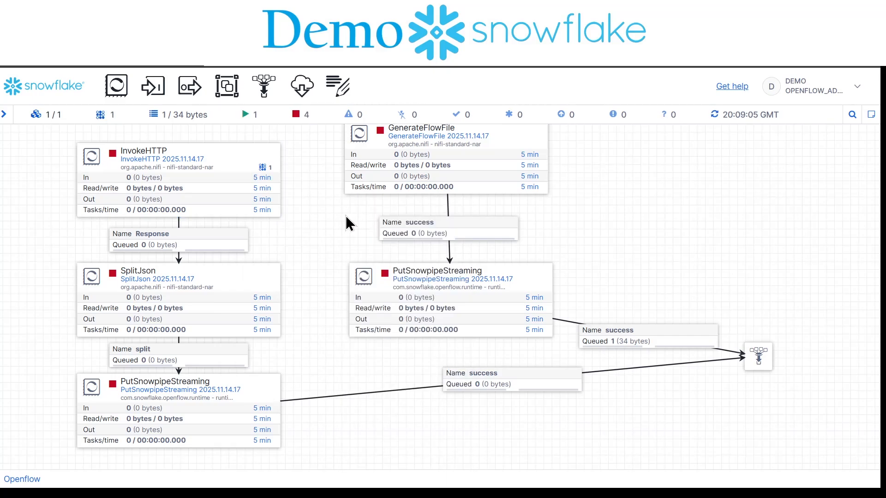
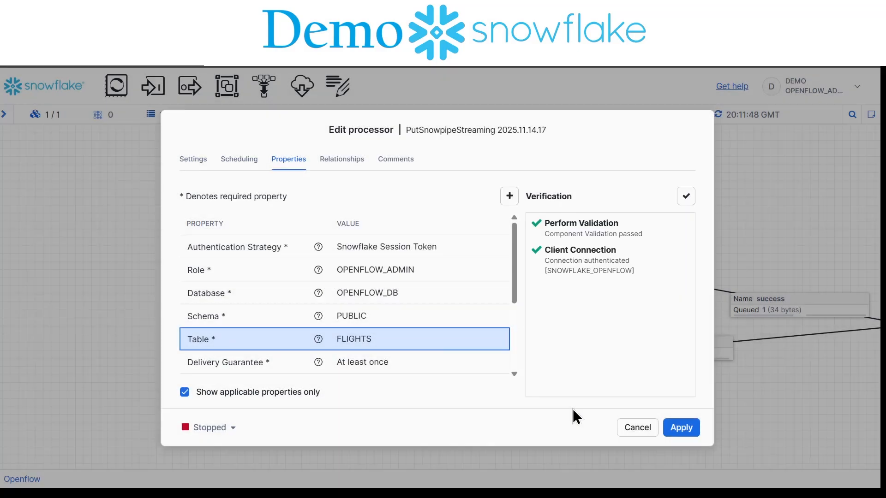
Step: Apply FLIGHTS as the target table of the PutSnowpipeStreaming processor below SplitJson, run that processor once and refresh the canvas
left_click(678, 430)
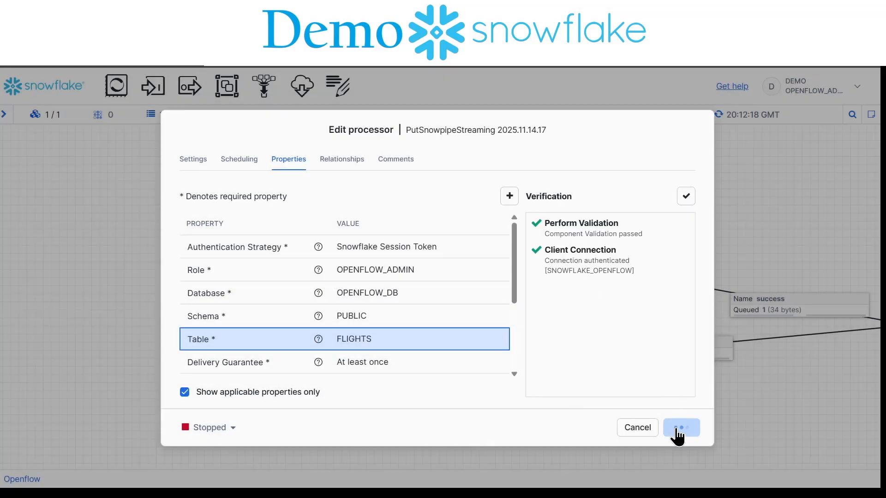
right_click(410, 359)
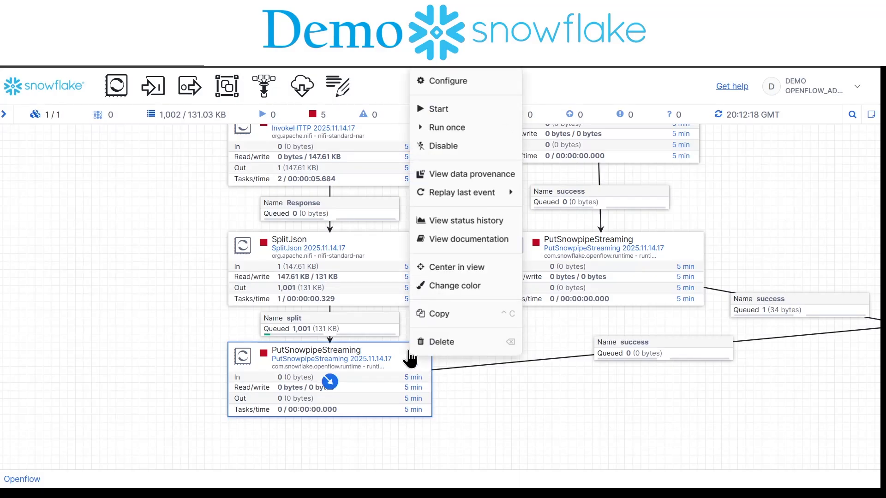
left_click(455, 130)
right_click(86, 318)
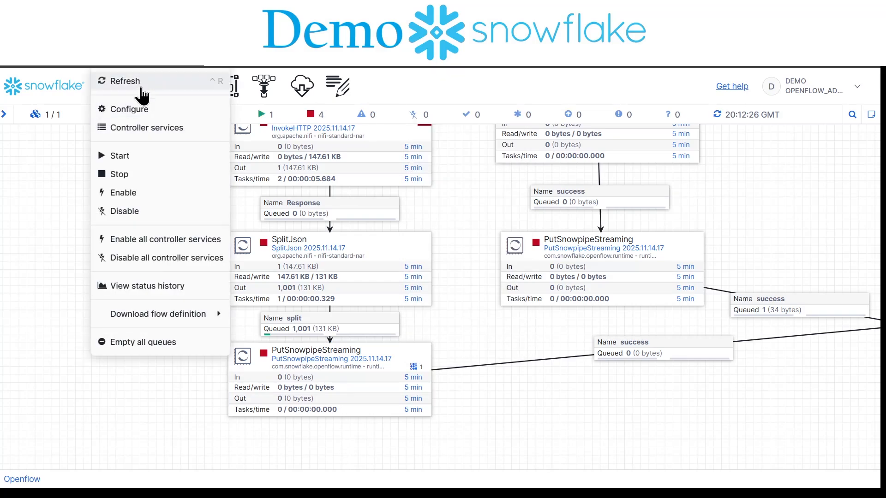
left_click(138, 84)
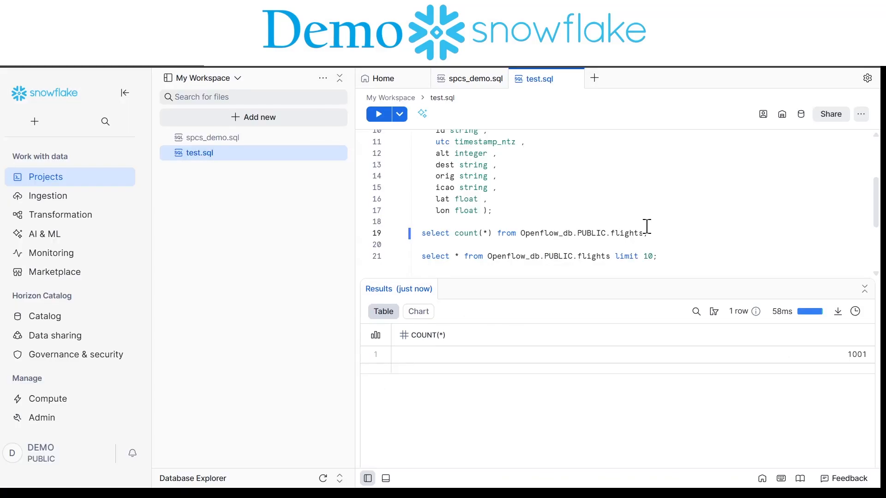
Step: In the Snowflake workspace file test.sql, run the row count query on Openflow_db.PUBLIC.flights and the select query limited to 10 rows
left_click(579, 224)
left_click(591, 233)
key("ctrl+Return")
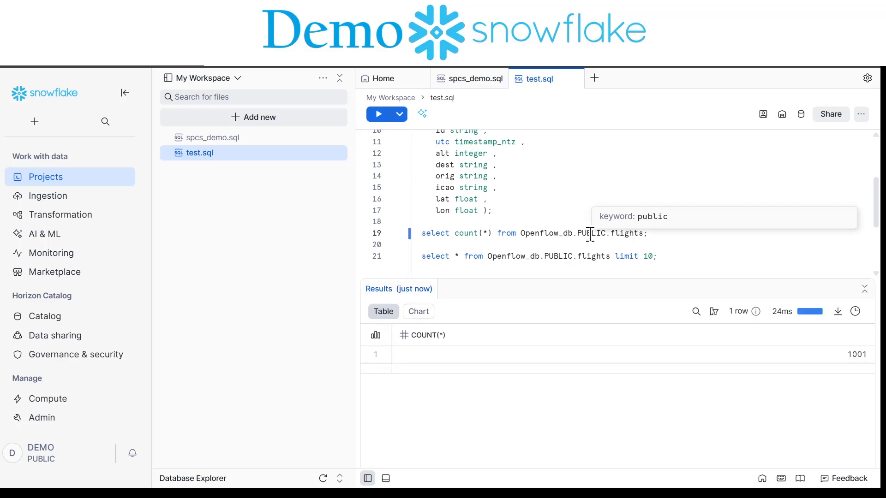
key("Down")
key("Down")
key("ctrl+Return")
scroll(624, 397, "down", 1)
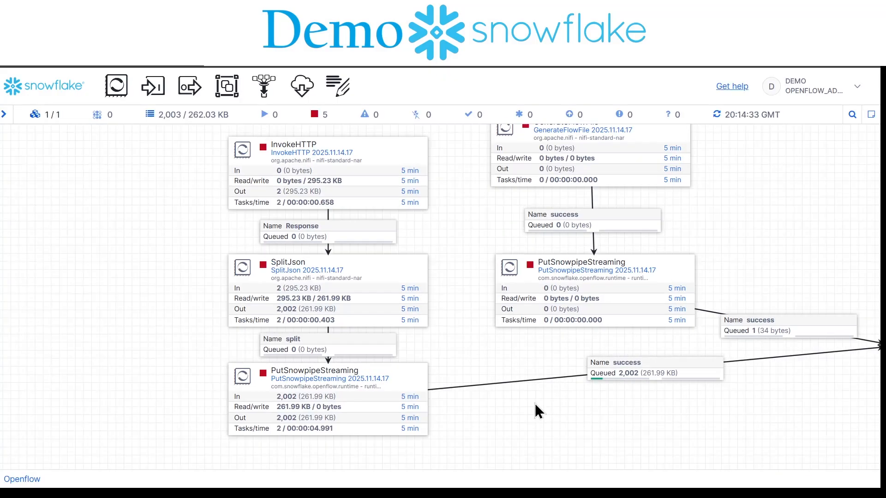
Step: Move the SQLServer process group upward on the Openflow canvas, above the funnel
left_click_drag(158, 311, 405, 290)
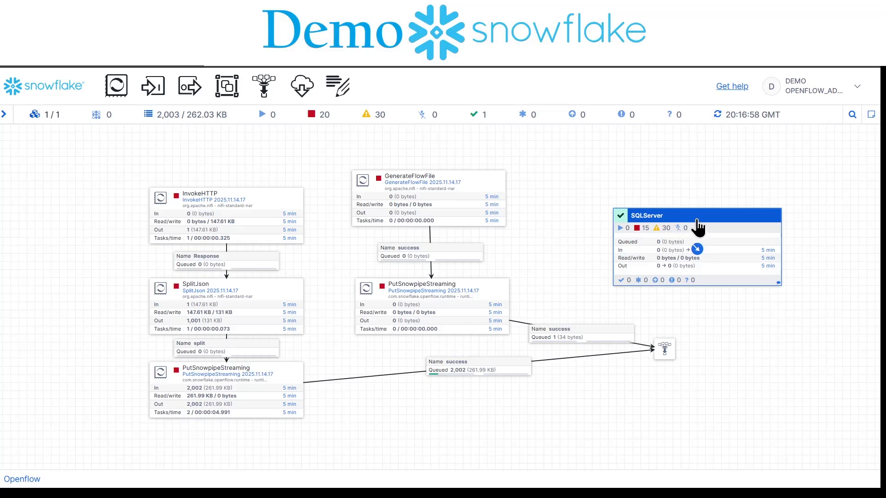
left_click_drag(700, 227, 702, 179)
Step: Open an import from the ConnectorFlowRegistryClient registry and browse the connectors bucket's flows for sqlserver
left_click_drag(303, 85, 759, 320)
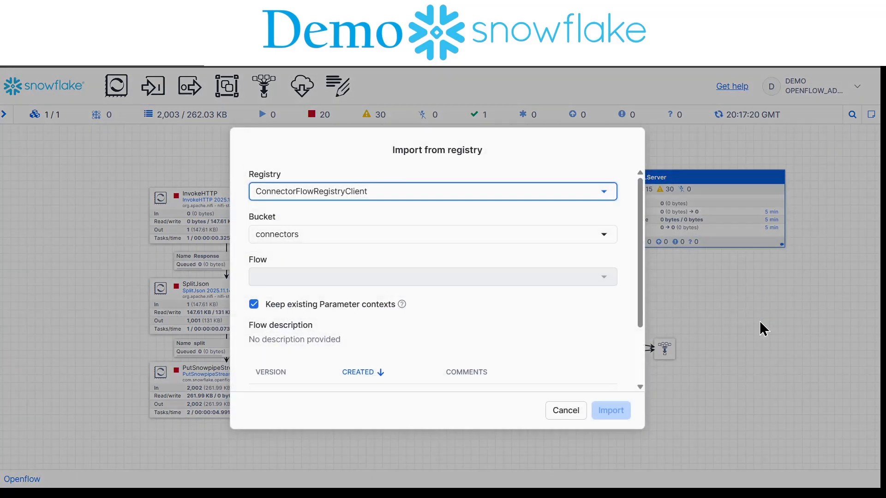
left_click(352, 280)
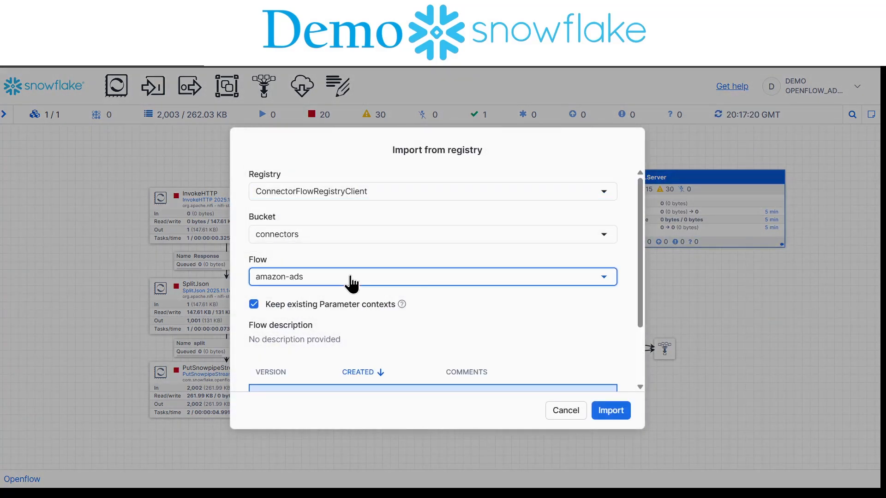
scroll(367, 377, "down", 5)
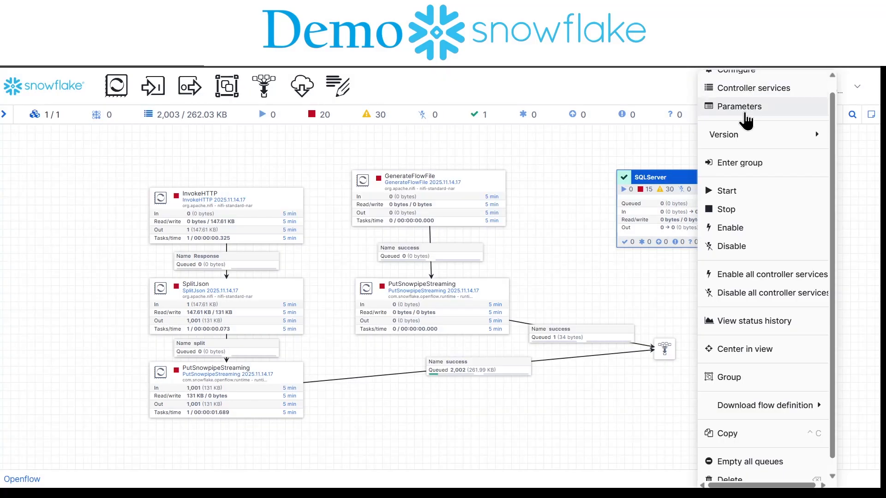
Step: In SQLServer Source Parameters, set the connection URL to jdbc:sqlserver://aor.database.windows.net:1433;encrypt=false, reference mssql-jdbc-13.2.1.jre8.jar as the JDBC driver and apply
left_click(748, 119)
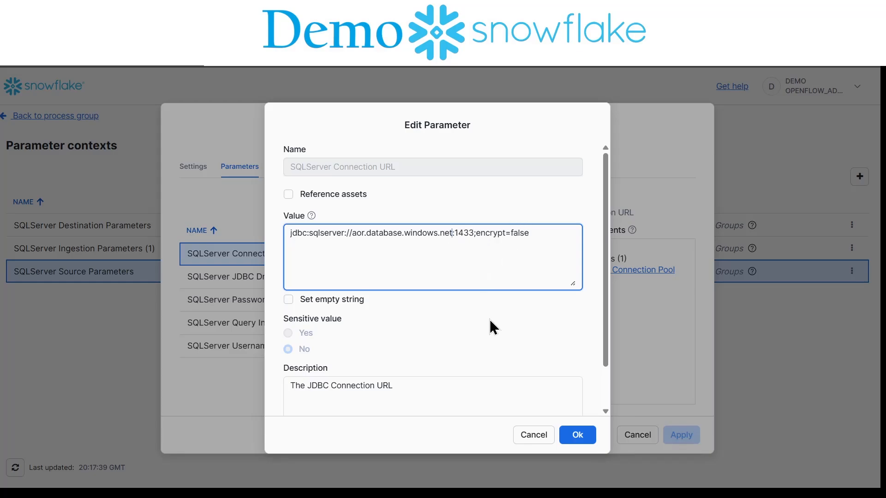
scroll(490, 320, "down", 1)
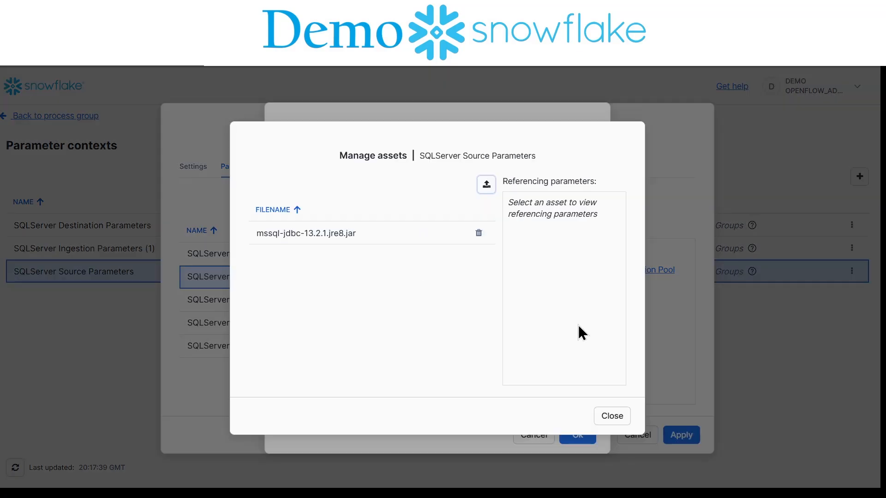
left_click(612, 416)
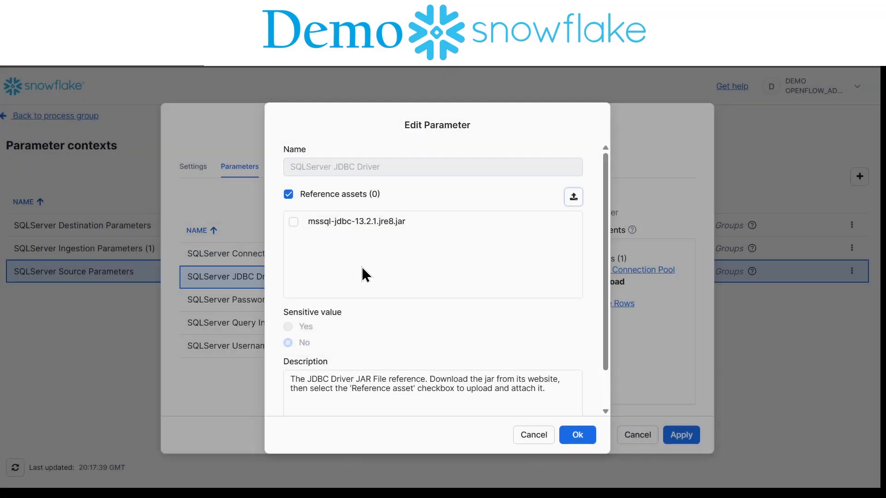
left_click(293, 222)
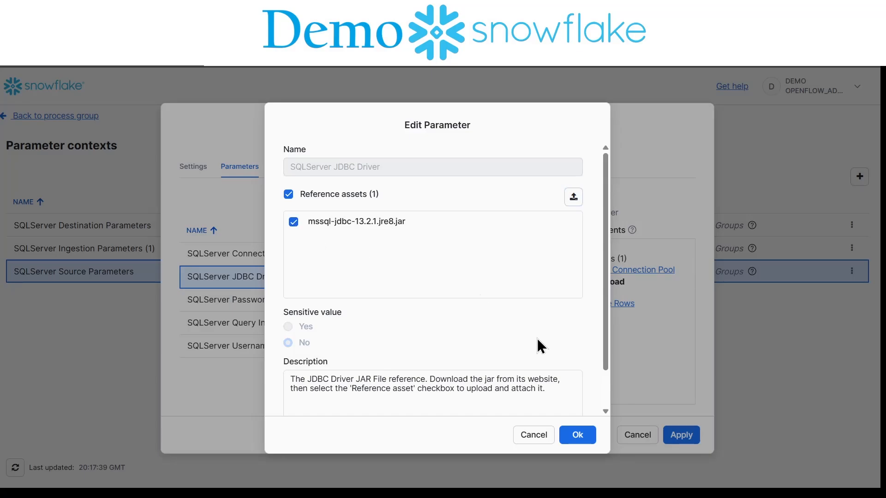
left_click(572, 436)
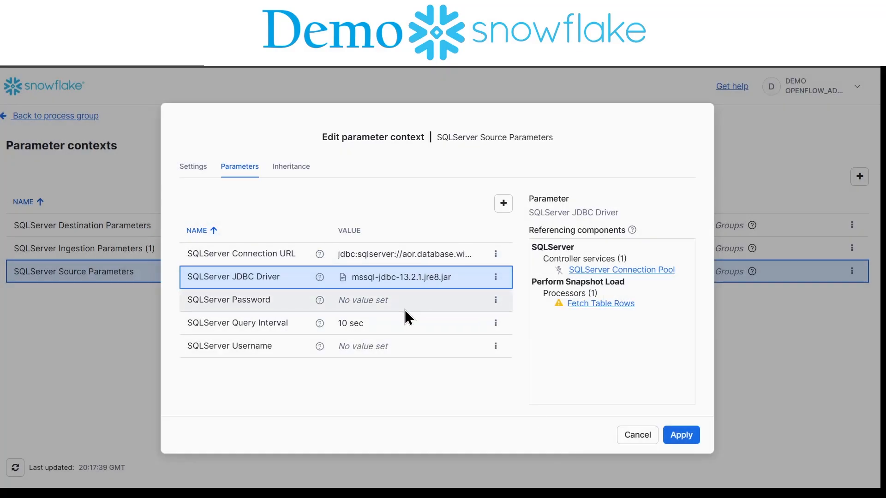
left_click(678, 434)
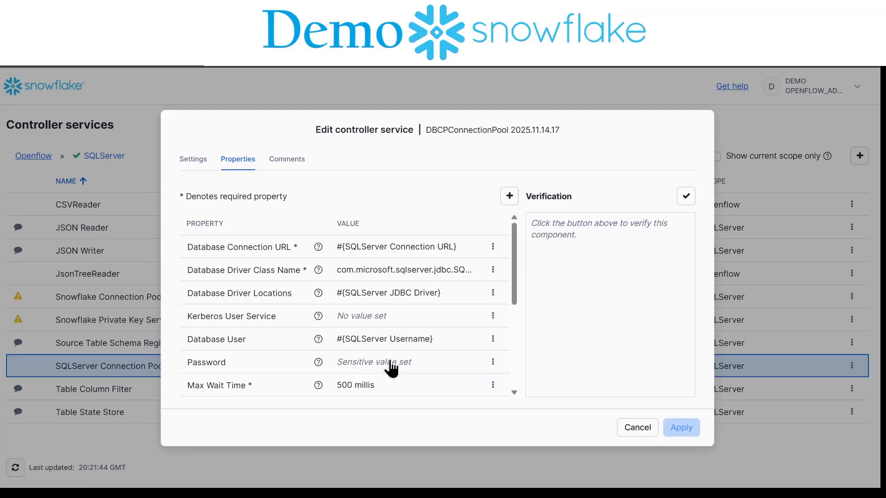
Step: Verify the configuration of the SQLServer Connection Pool controller service without adding attribute values
left_click(686, 200)
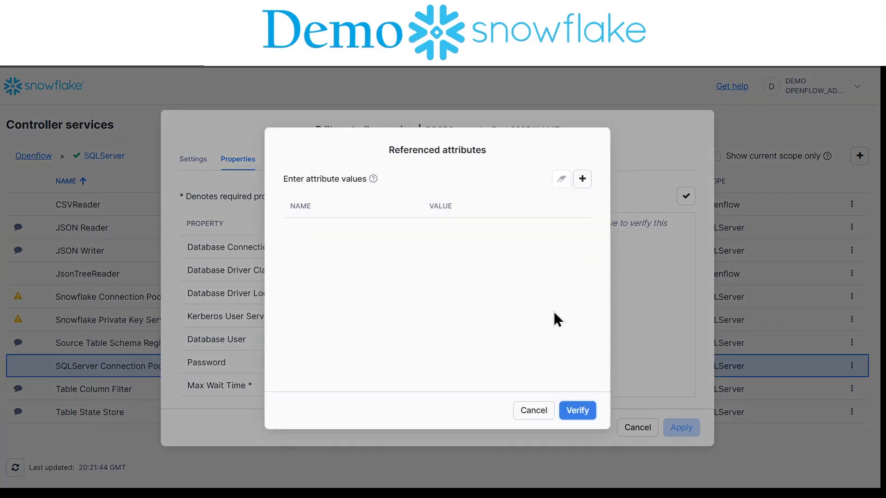
left_click(579, 412)
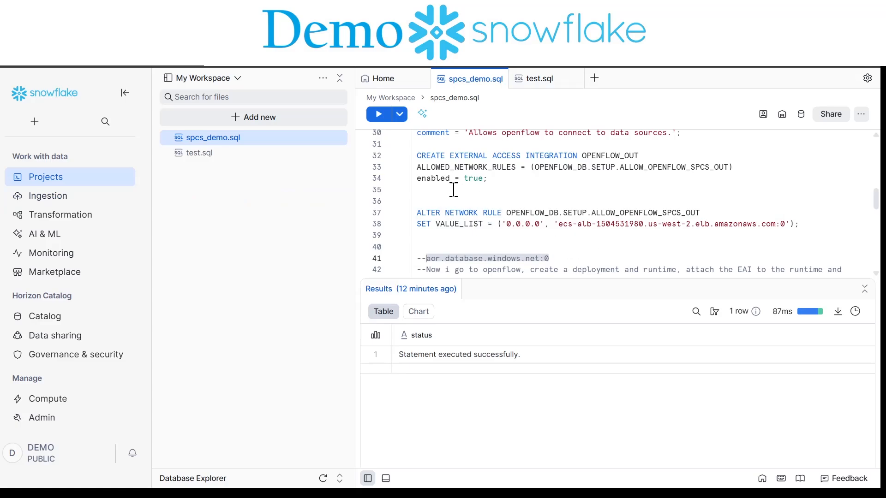
Step: In spcs_demo.sql, add aor.database.windows.net:0 to the value list of the ALLOW_OPENFLOW_SPCS_OUT network rule and run the ALTER statement
left_click(788, 223)
type("', '")
type("aor.database.windows.net:0")
key("ctrl+Return")
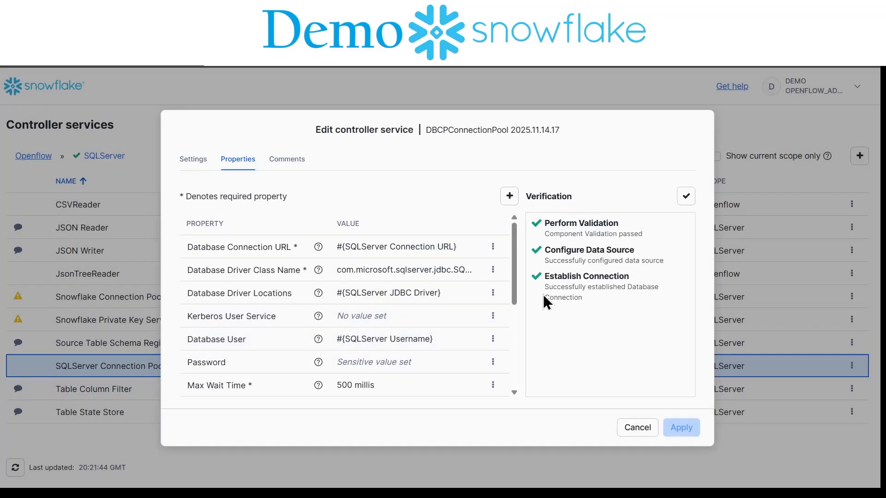
Step: Close the SQLServer Connection Pool settings and examine the Snowflake Connection Pool's properties and the parameters available for its authentication strategy
left_click(641, 427)
left_click(807, 324)
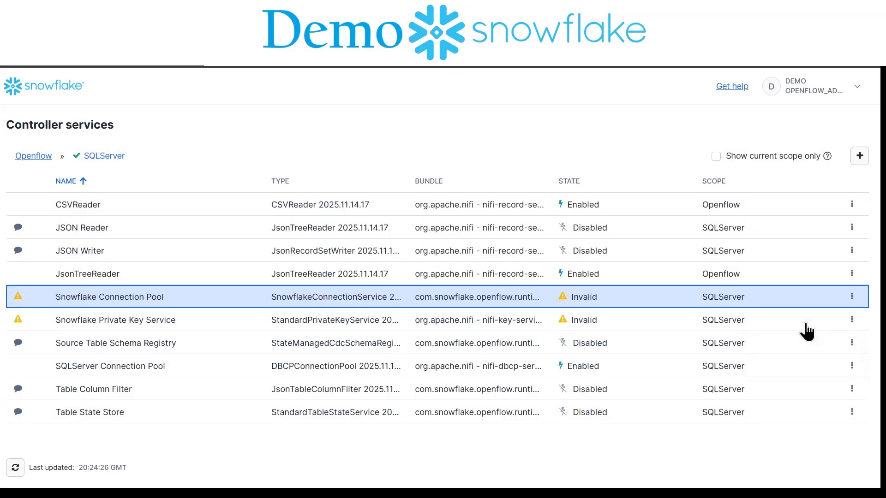
scroll(403, 306, "down", 3)
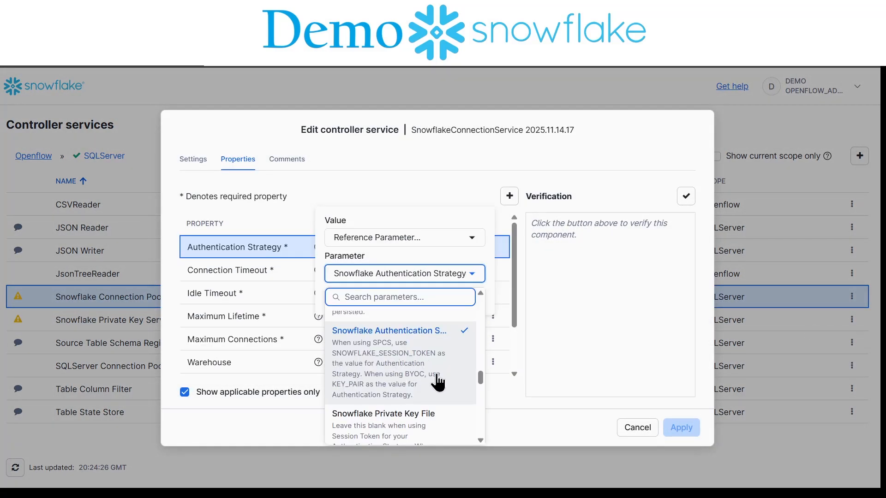
scroll(438, 382, "down", 10)
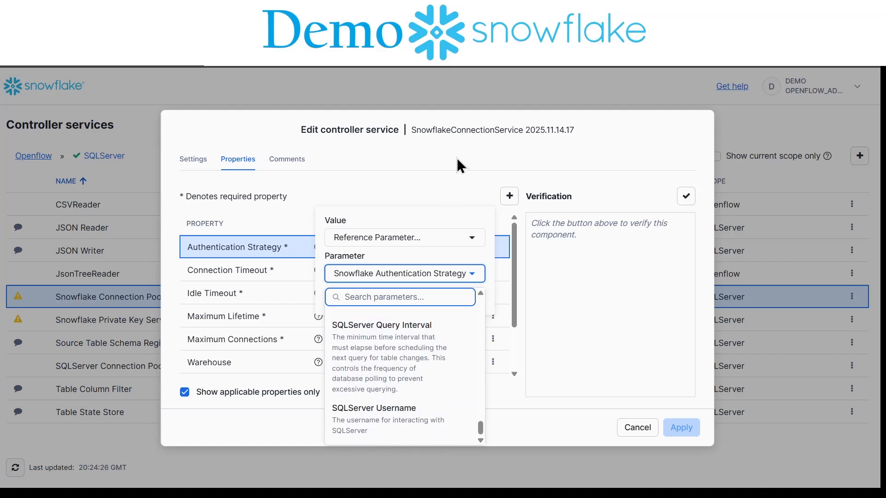
Step: Review the authentication strategy, role, warehouse and remaining values in the SQLServer Destination Parameters context
left_click(184, 403)
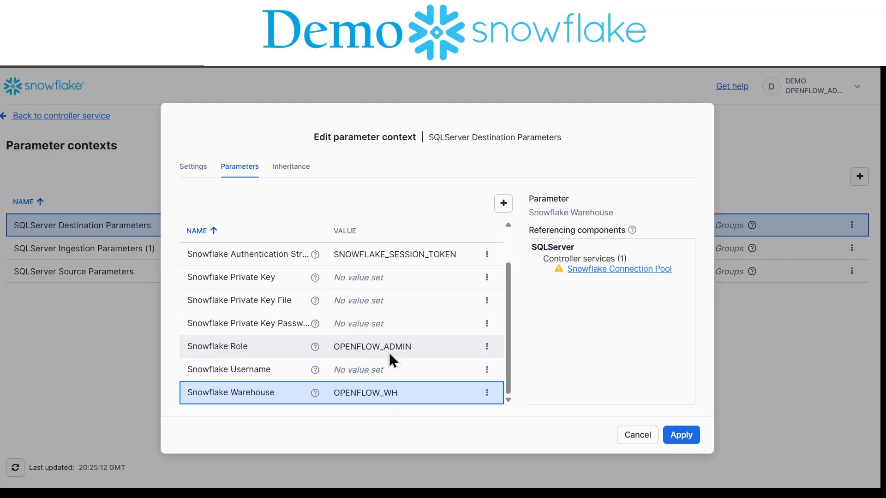
scroll(389, 352, "up", 1)
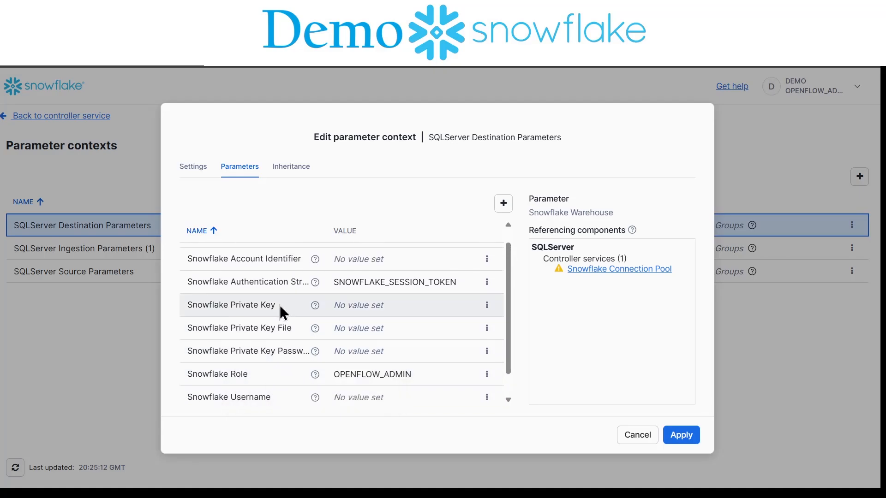
scroll(280, 303, "up", 1)
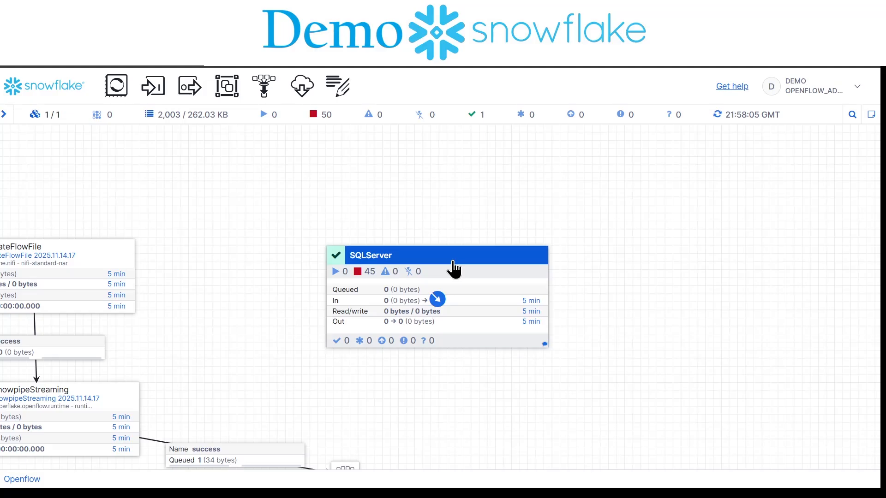
Step: Enter the Snapshot Load group inside the SQLServer process group and run the Verify Configured Tables processor once
double_click(451, 266)
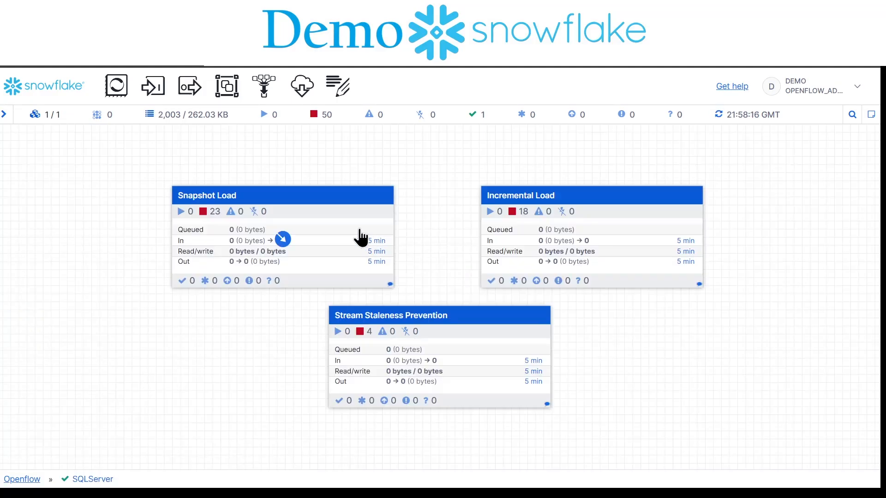
double_click(361, 238)
right_click(465, 305)
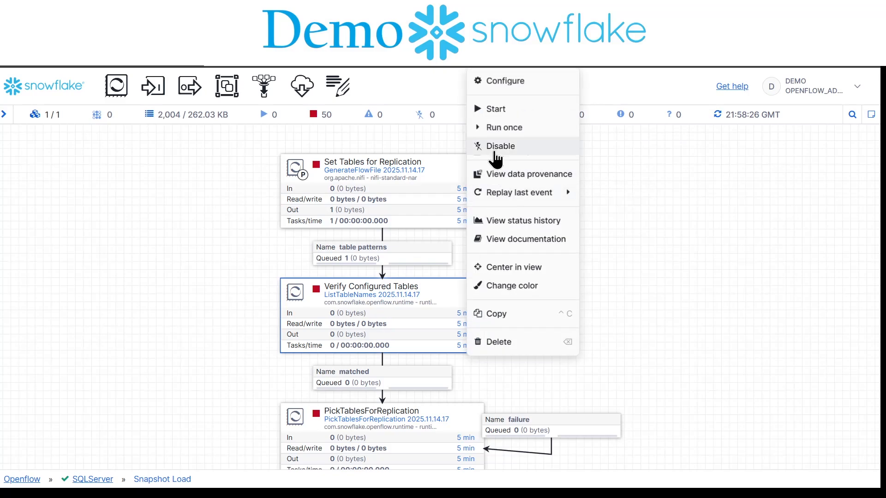
left_click(516, 129)
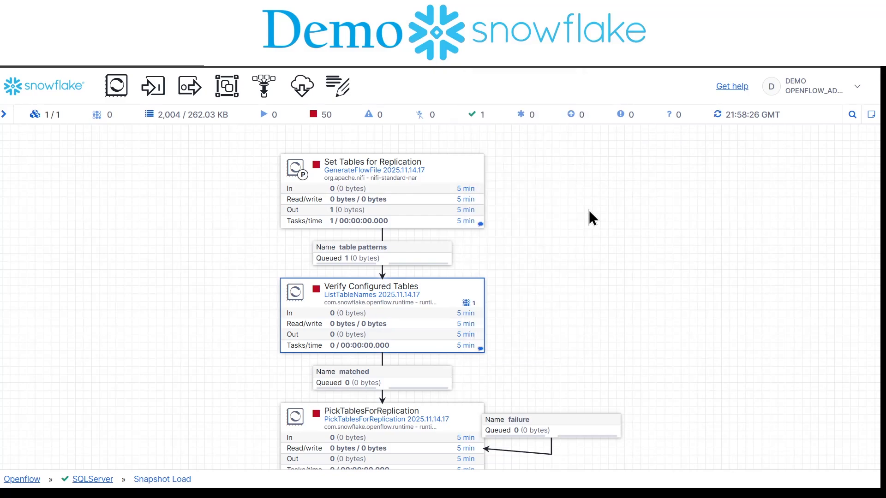
Step: Refresh the Snapshot Load canvas, check the matched connection's queue and return to the SQLServer group
right_click(589, 209)
left_click(636, 149)
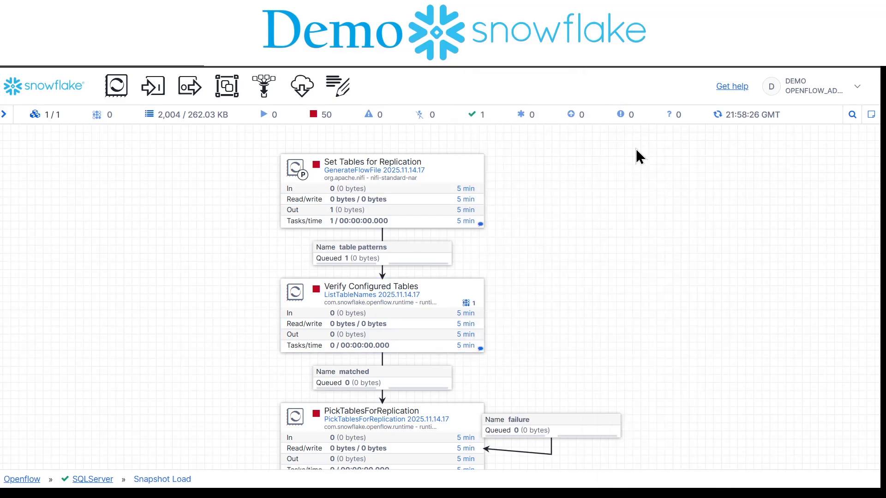
right_click(585, 190)
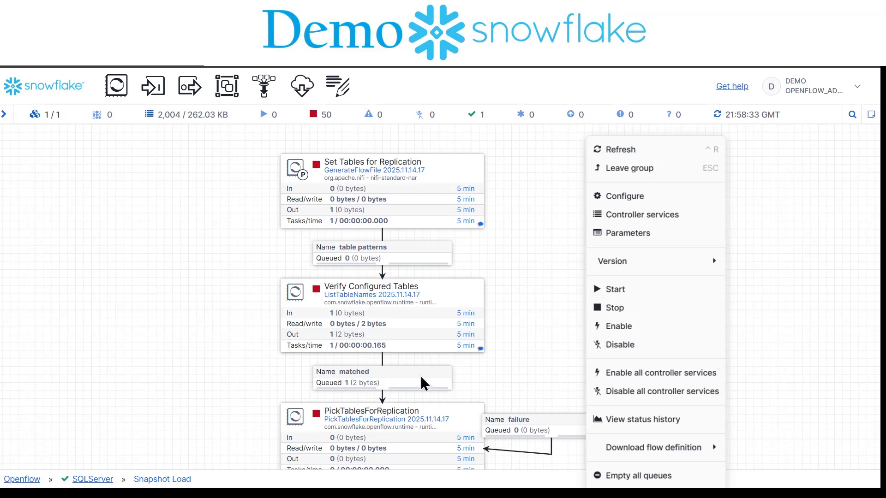
left_click(363, 384)
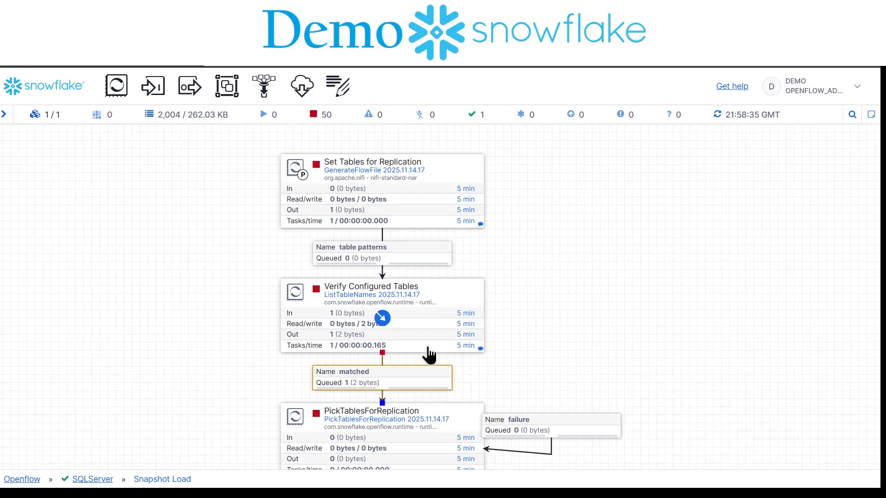
left_click(102, 482)
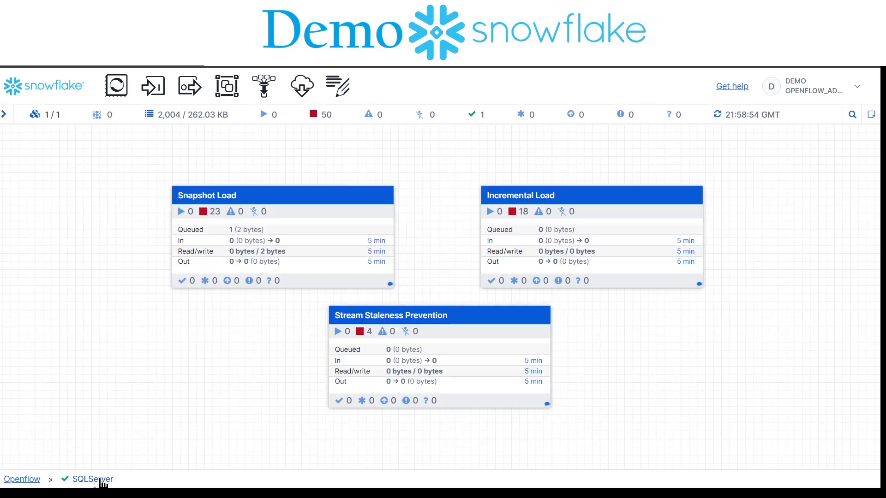
Step: In SQL Server Management Studio, execute the ALTER TABLE statement that enables change tracking on [SalesLT].[Address] with TRACK_COLUMNS_UPDATED = ON
key("shift+Up")
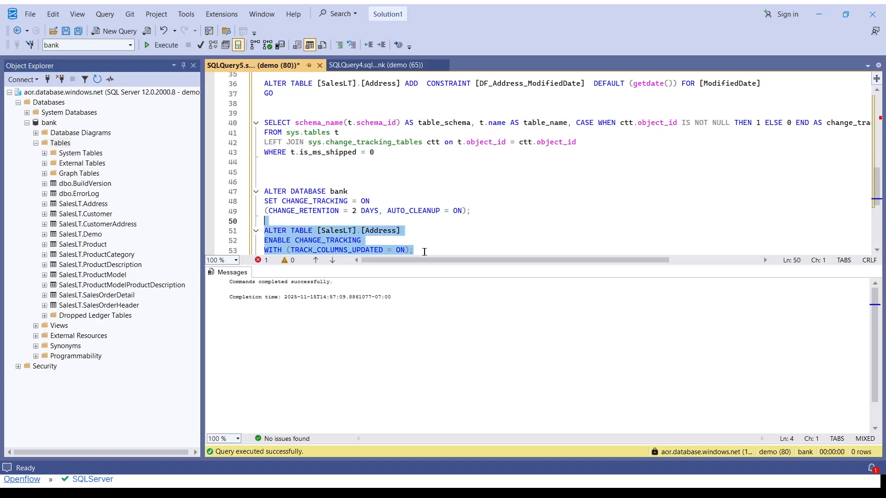
key("shift+Right")
left_click(162, 45)
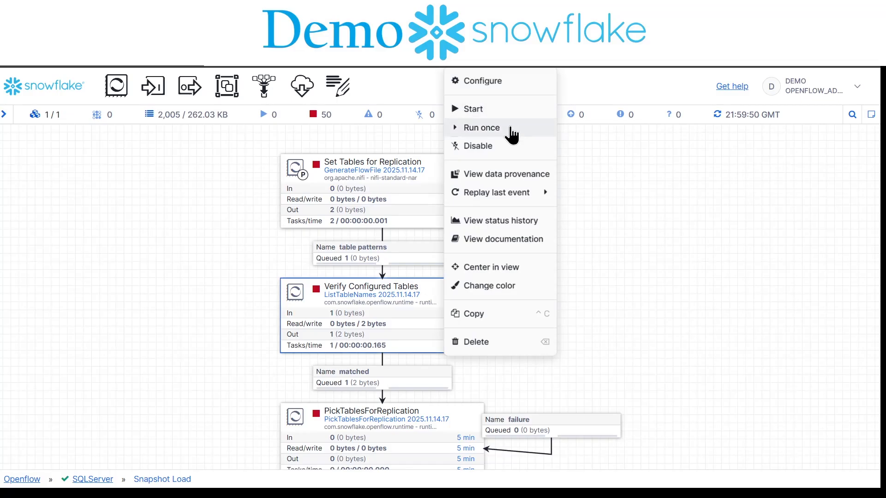
Step: Back in Openflow's Snapshot Load group, run the Verify Configured Tables processor once more
left_click(509, 125)
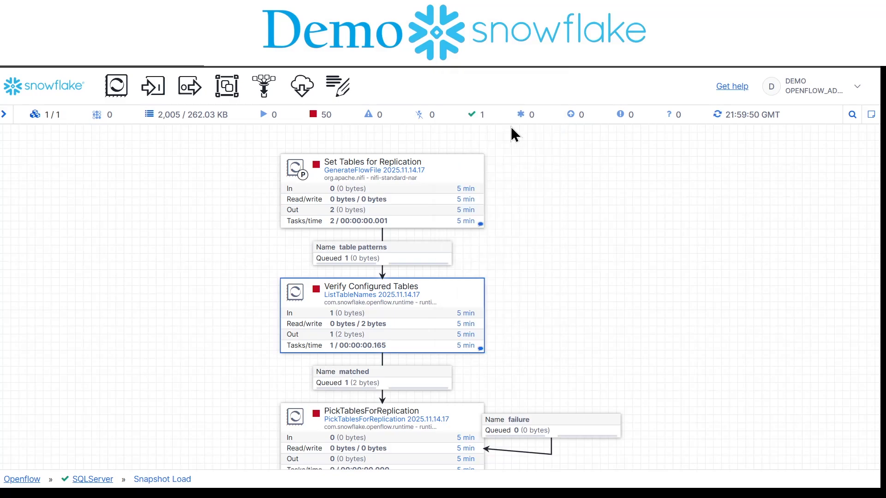
Step: Refresh the Snapshot Load canvas to check the updated queue on the matched connection
right_click(584, 254)
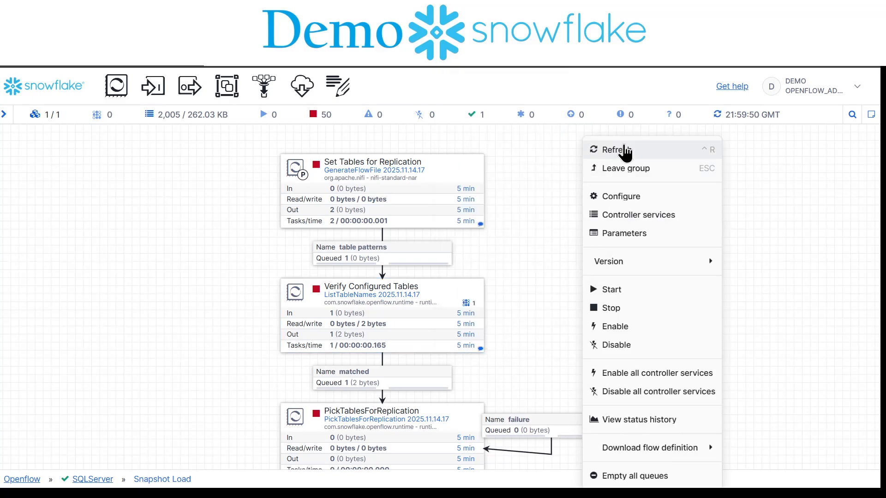
left_click(624, 148)
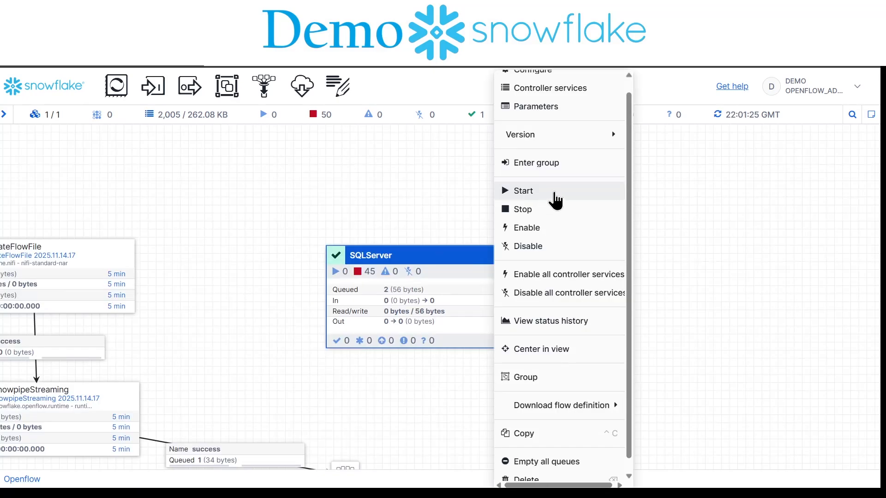
Step: Return to the top-level Openflow canvas, start the SQLServer process group and refresh its status
left_click(554, 194)
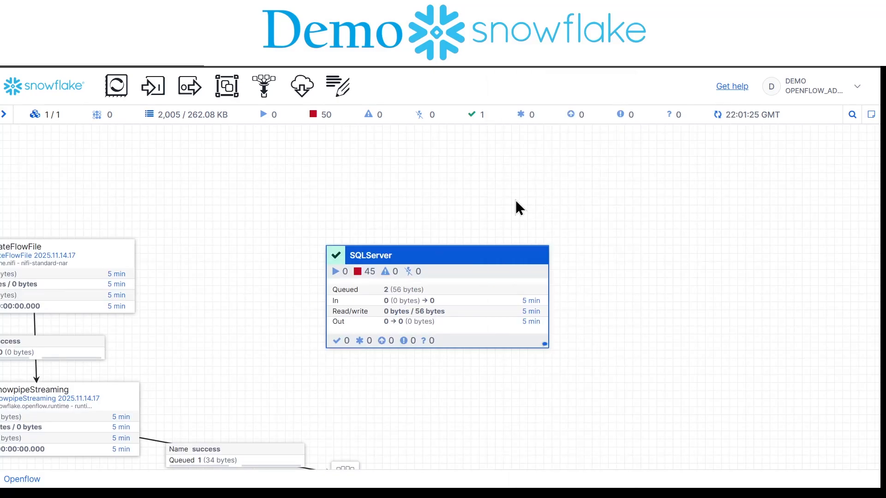
right_click(515, 201)
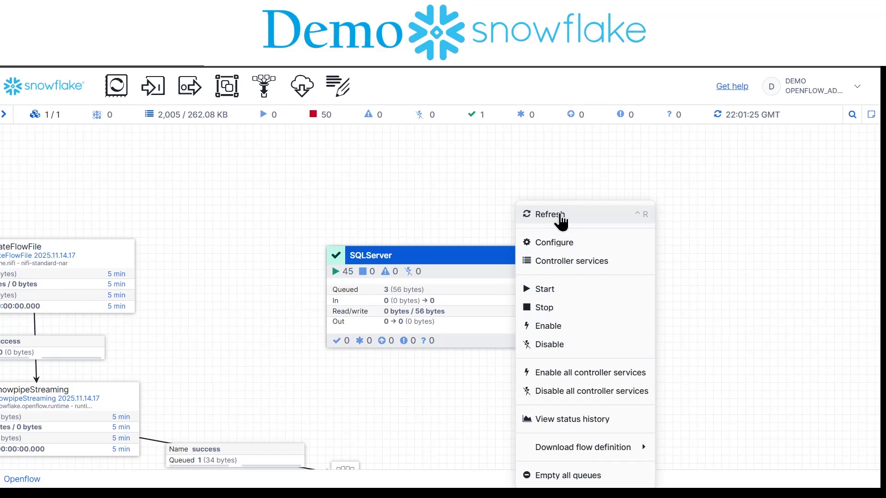
left_click(561, 215)
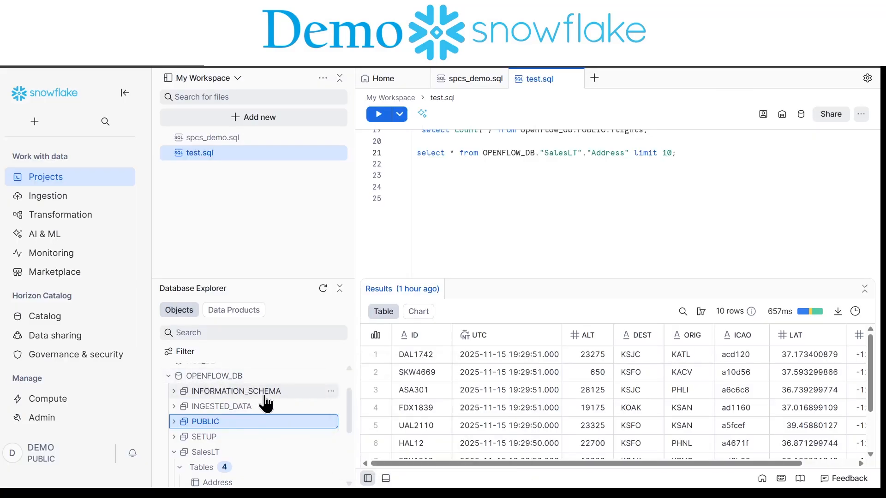
Step: In Snowsight, browse the SalesLT tables of OPENFLOW_DB, run the test.sql query selecting 10 rows from "Address", and review the result columns
mouse_move(199, 457)
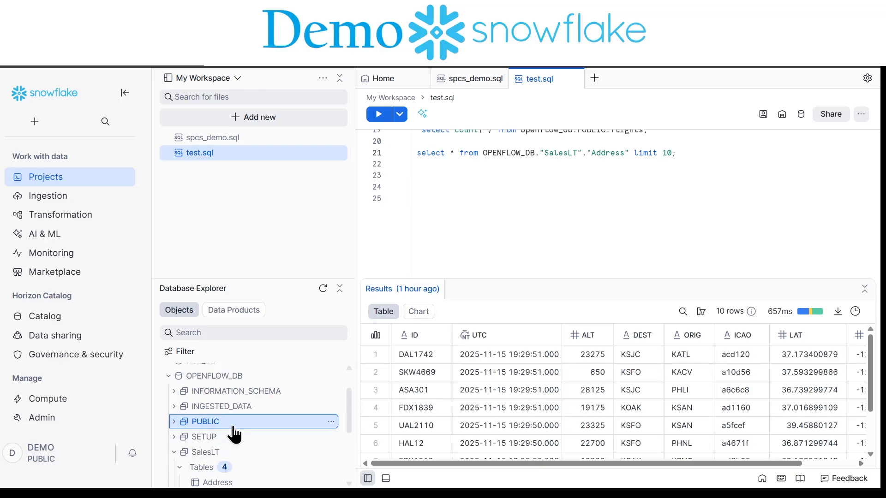
scroll(231, 433, "down", 3)
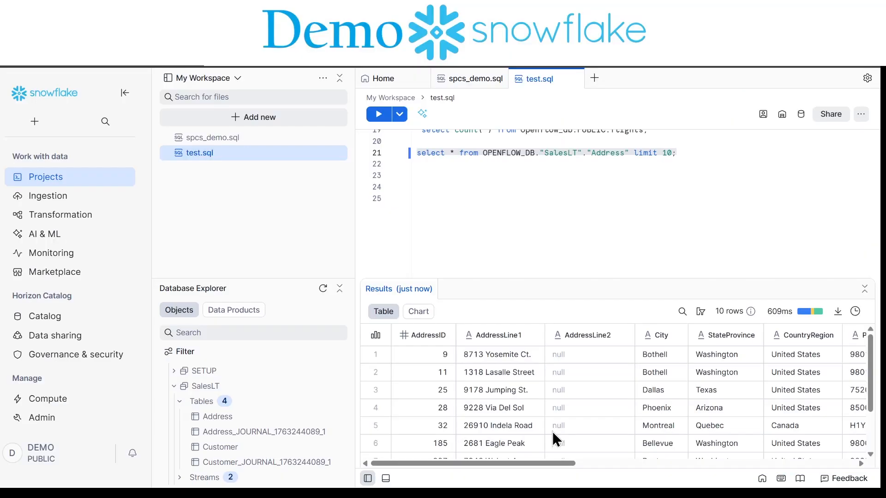
scroll(552, 432, "right", 10)
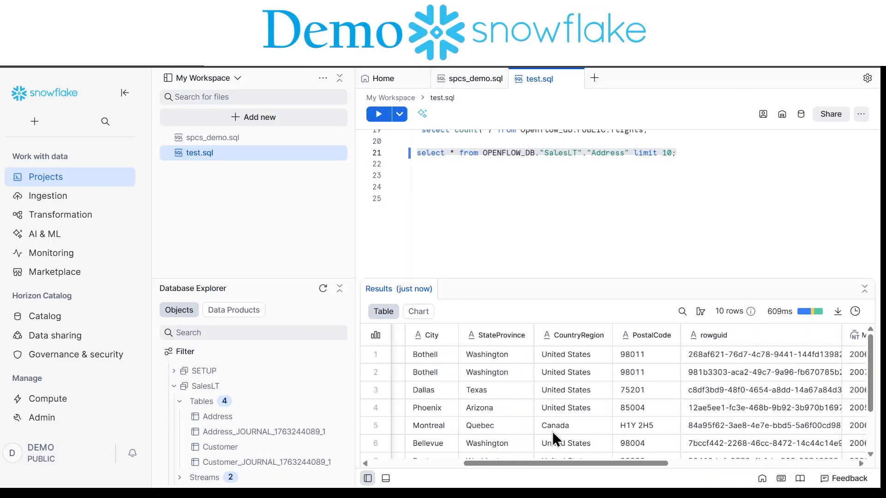
scroll(553, 431, "left", 10)
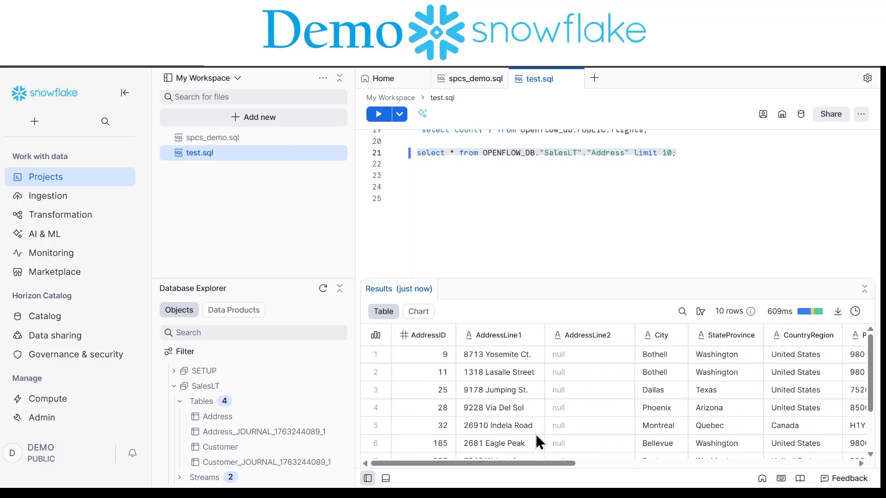